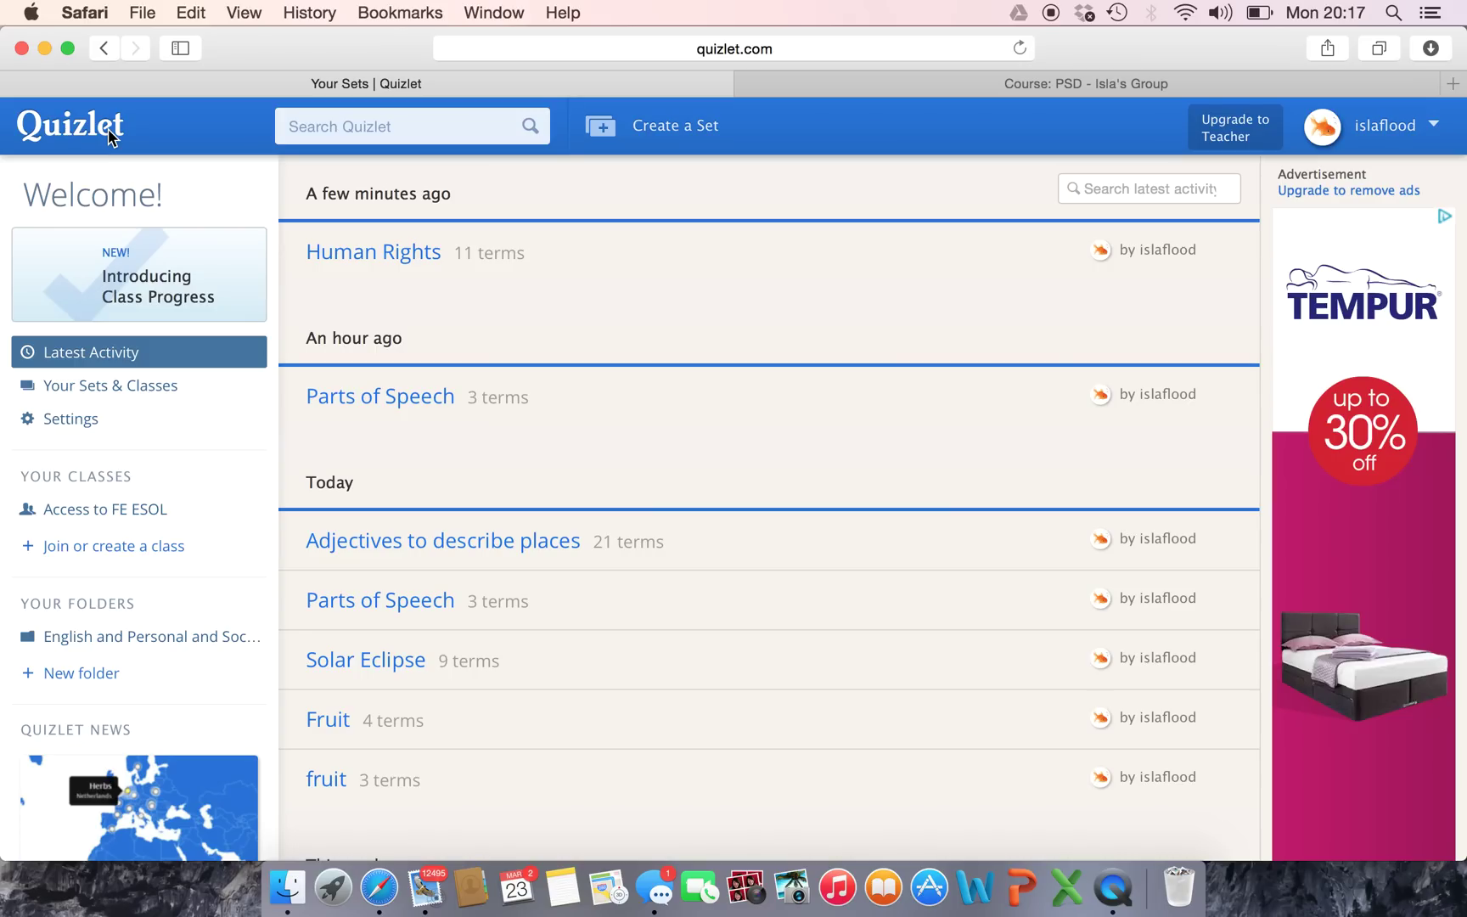
Step: Open the Human Rights study set from Latest Activity on the Quizlet home page
{"action": "left_click", "coordinate": [398, 255]}
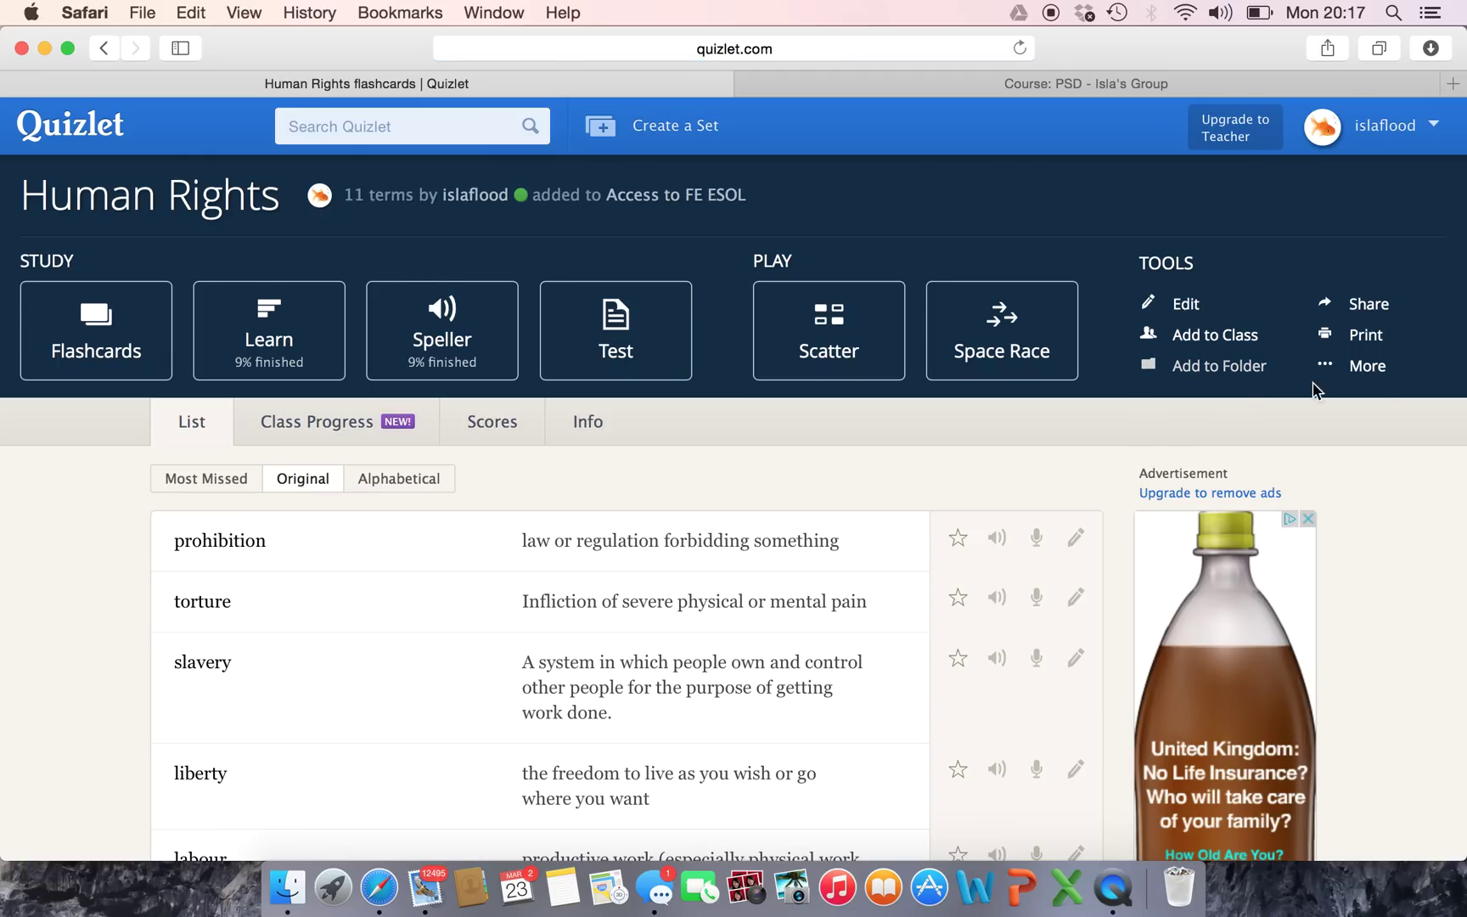
Step: Open the set's Embed study modes dialog and select the entire Speller iframe code
{"action": "left_click", "coordinate": [1382, 370]}
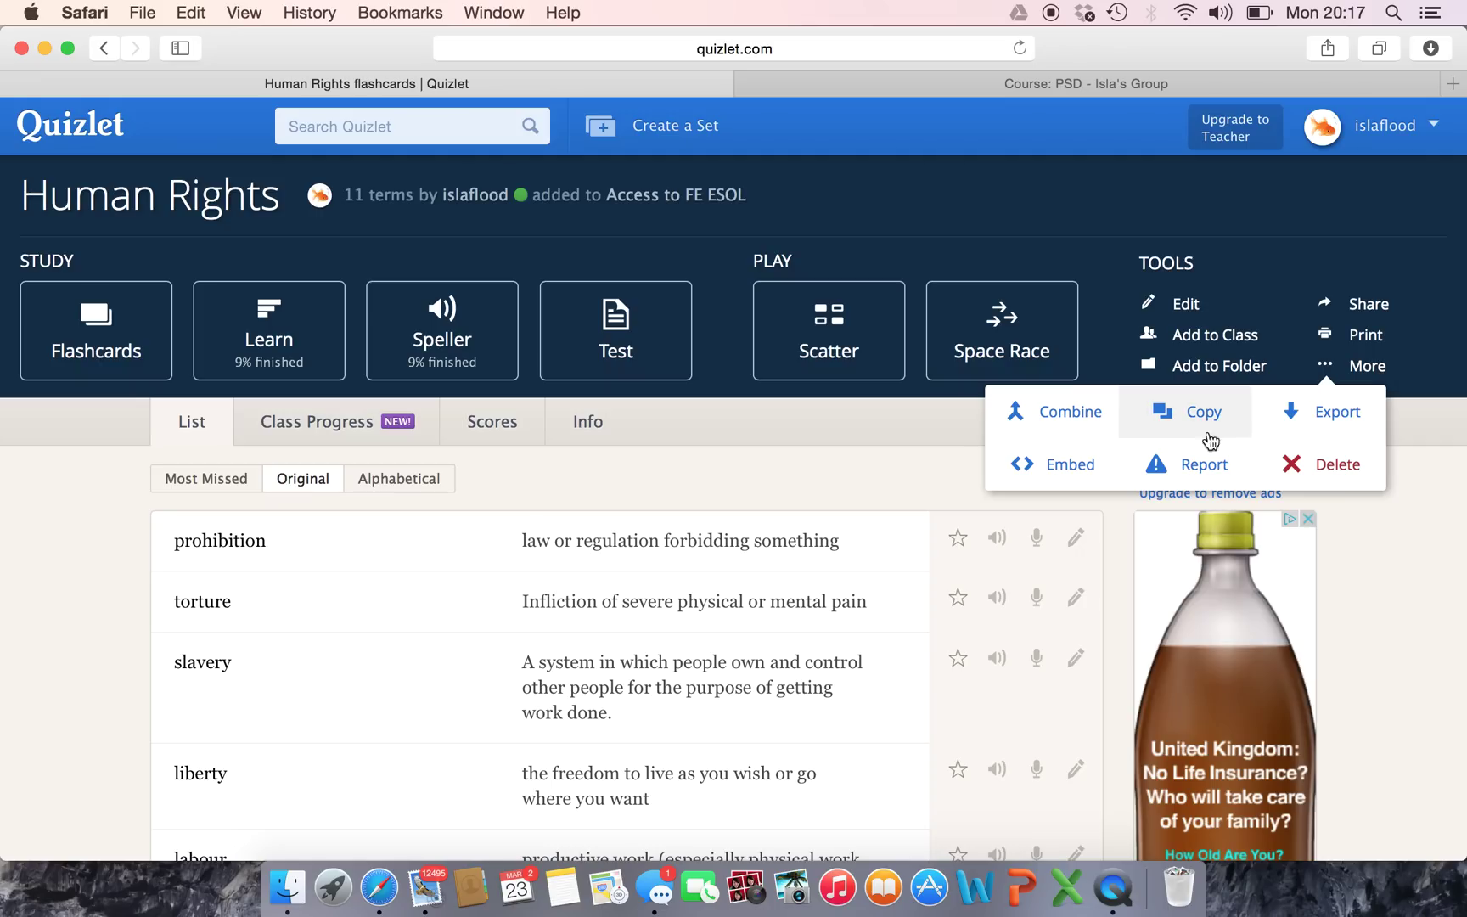
{"action": "left_click", "coordinate": [1043, 470]}
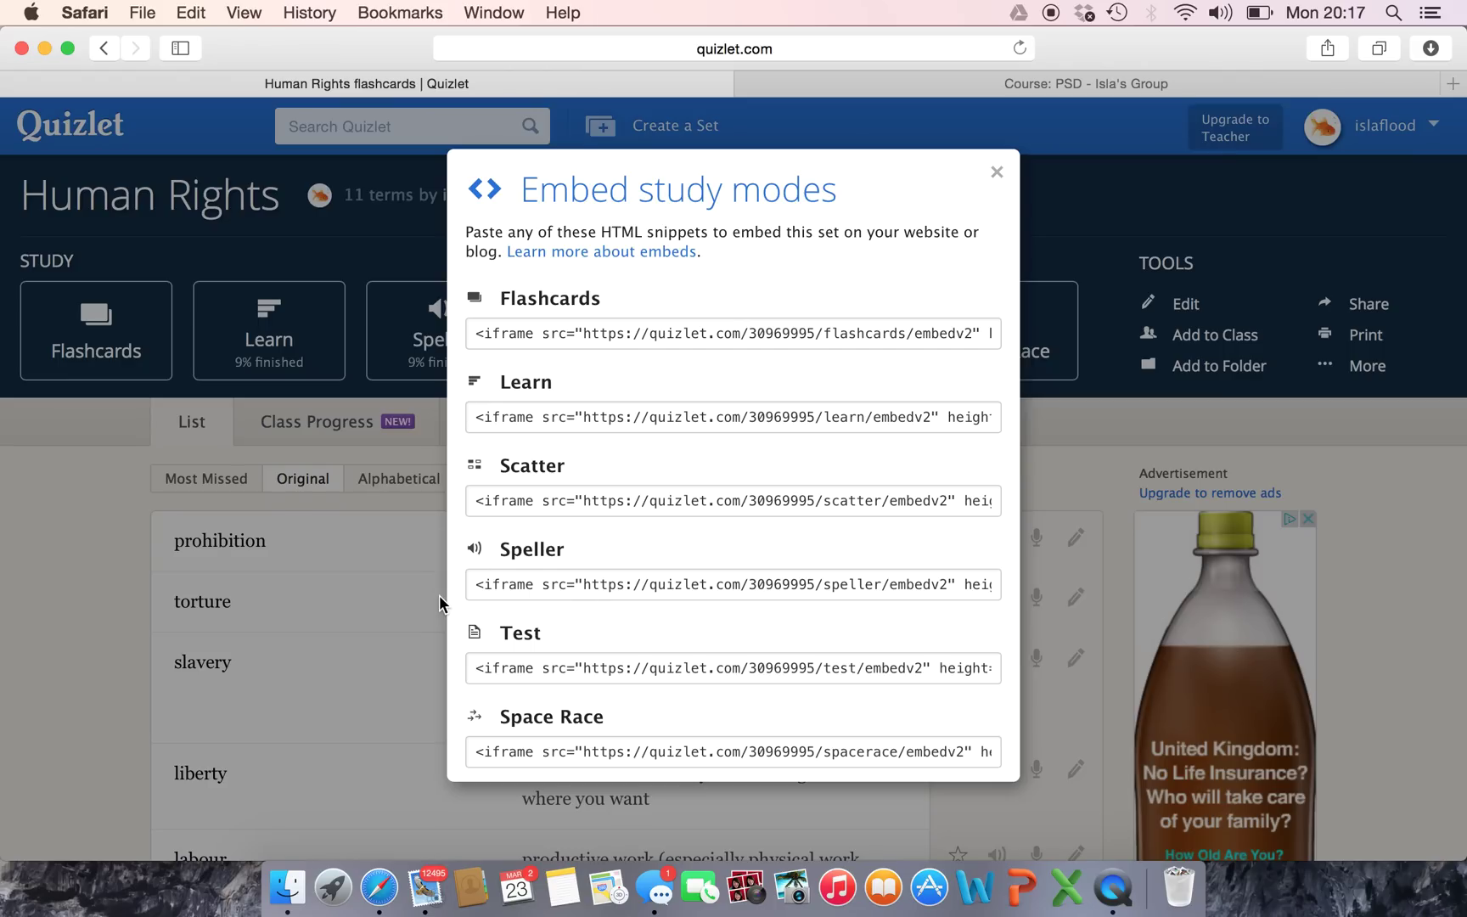
{"action": "left_click", "coordinate": [475, 582]}
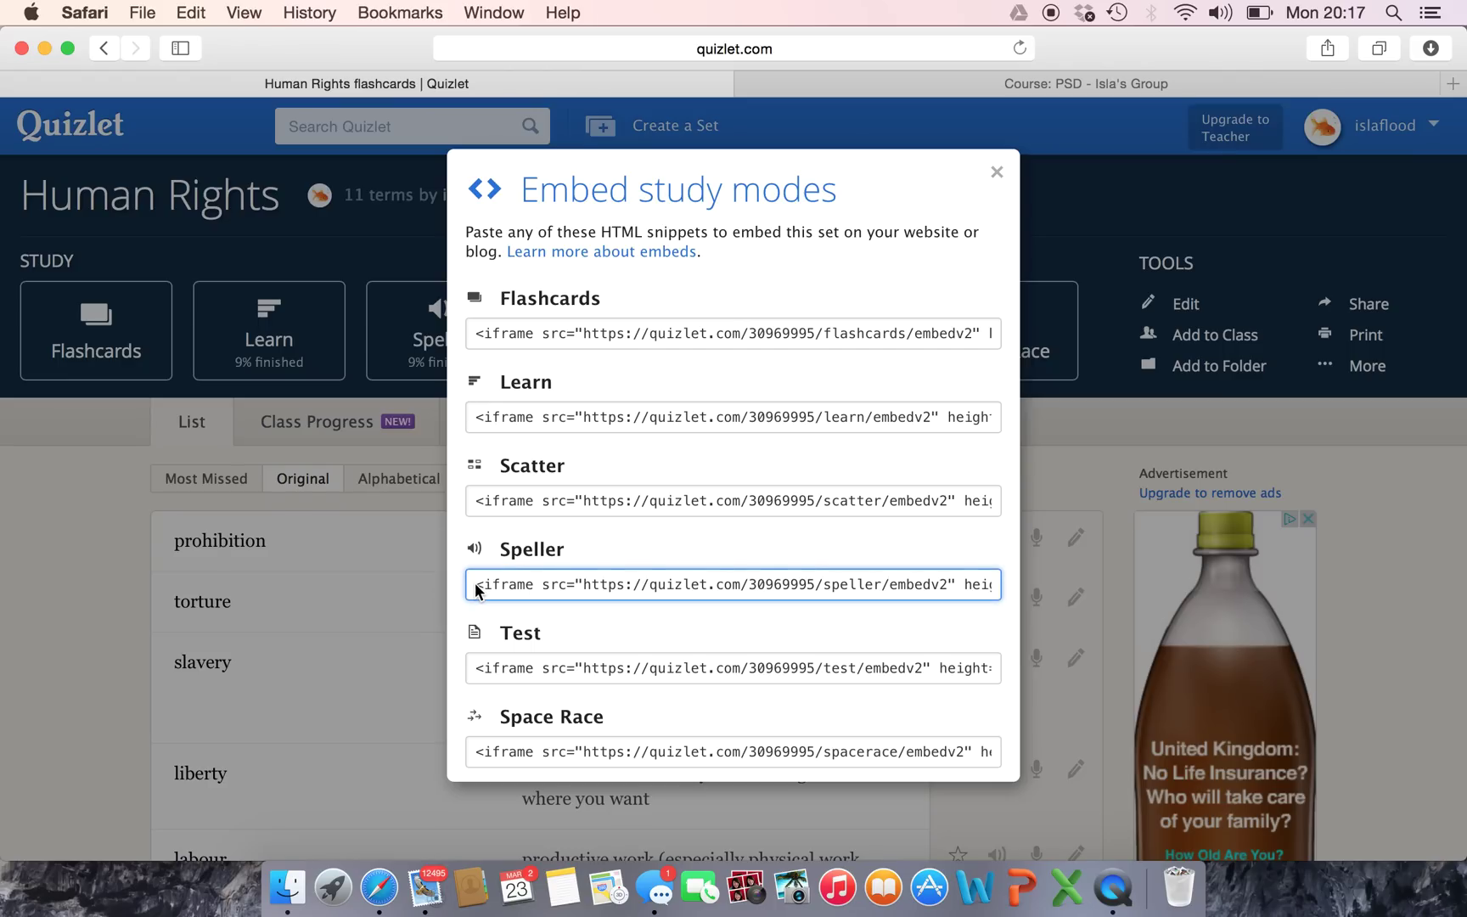
{"action": "left_click_drag", "start_coordinate": [475, 582], "coordinate": [1053, 587]}
{"action": "key", "text": "super+c"}
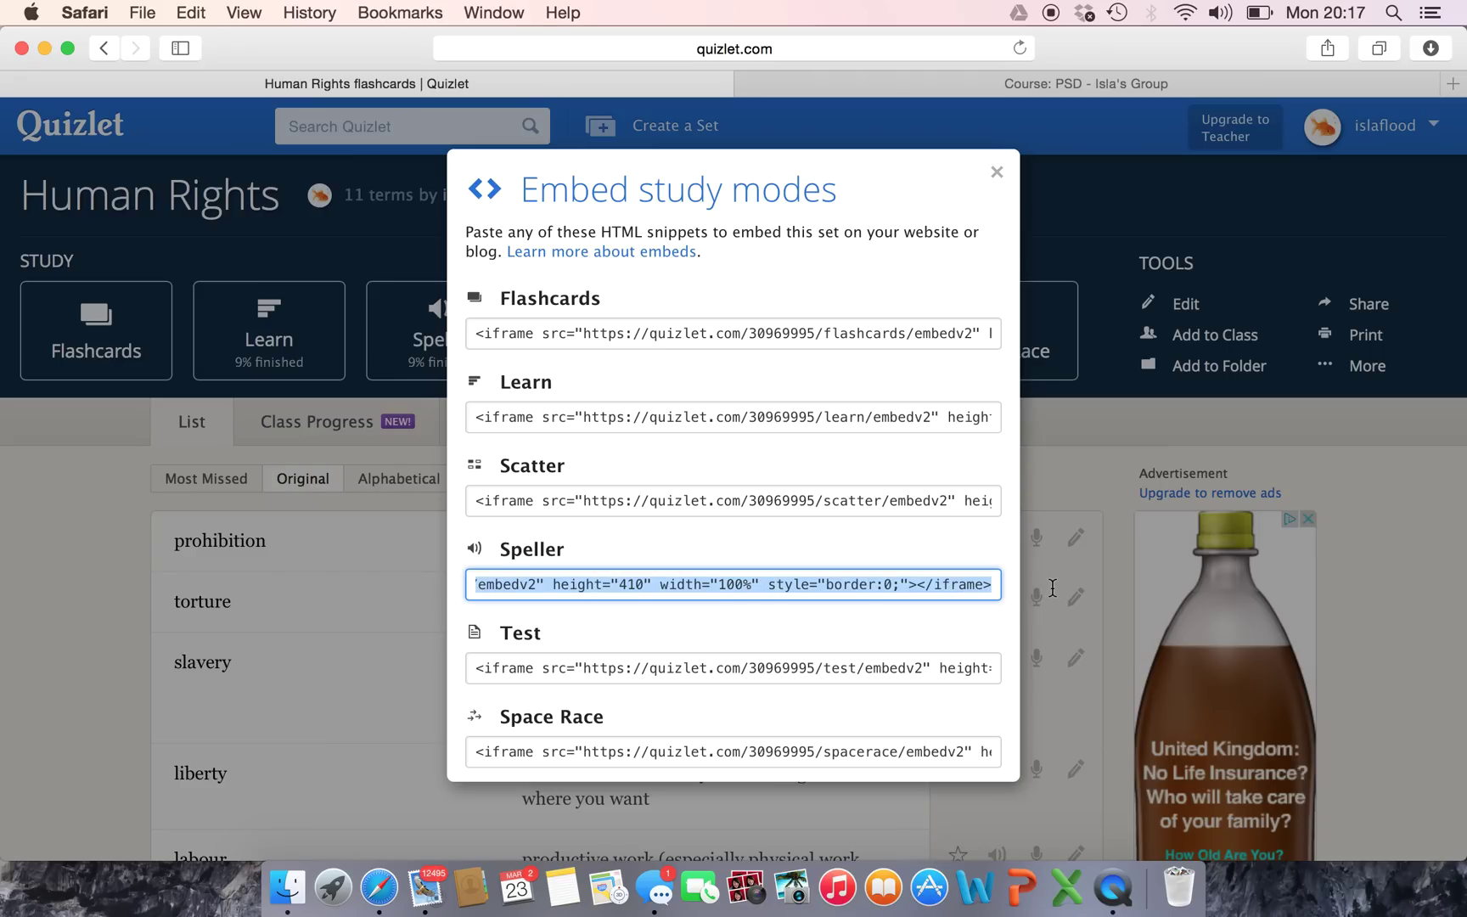
Step: In Moodle's Topic 28 settings, replace the default section name with 'Human Rights Spellings'
{"action": "left_click", "coordinate": [1002, 88]}
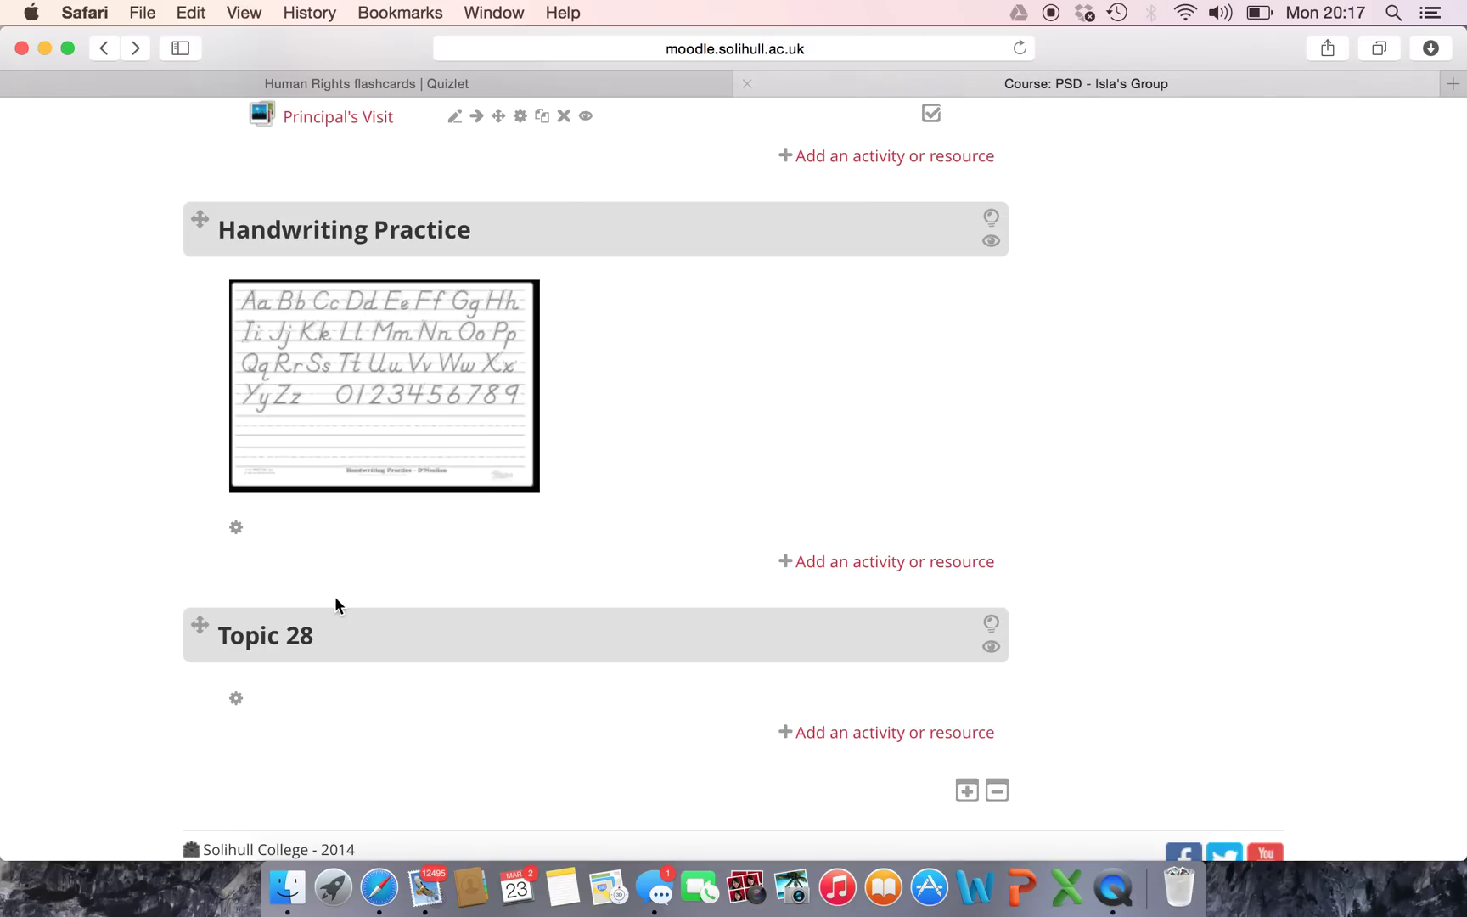
{"action": "left_click", "coordinate": [236, 700]}
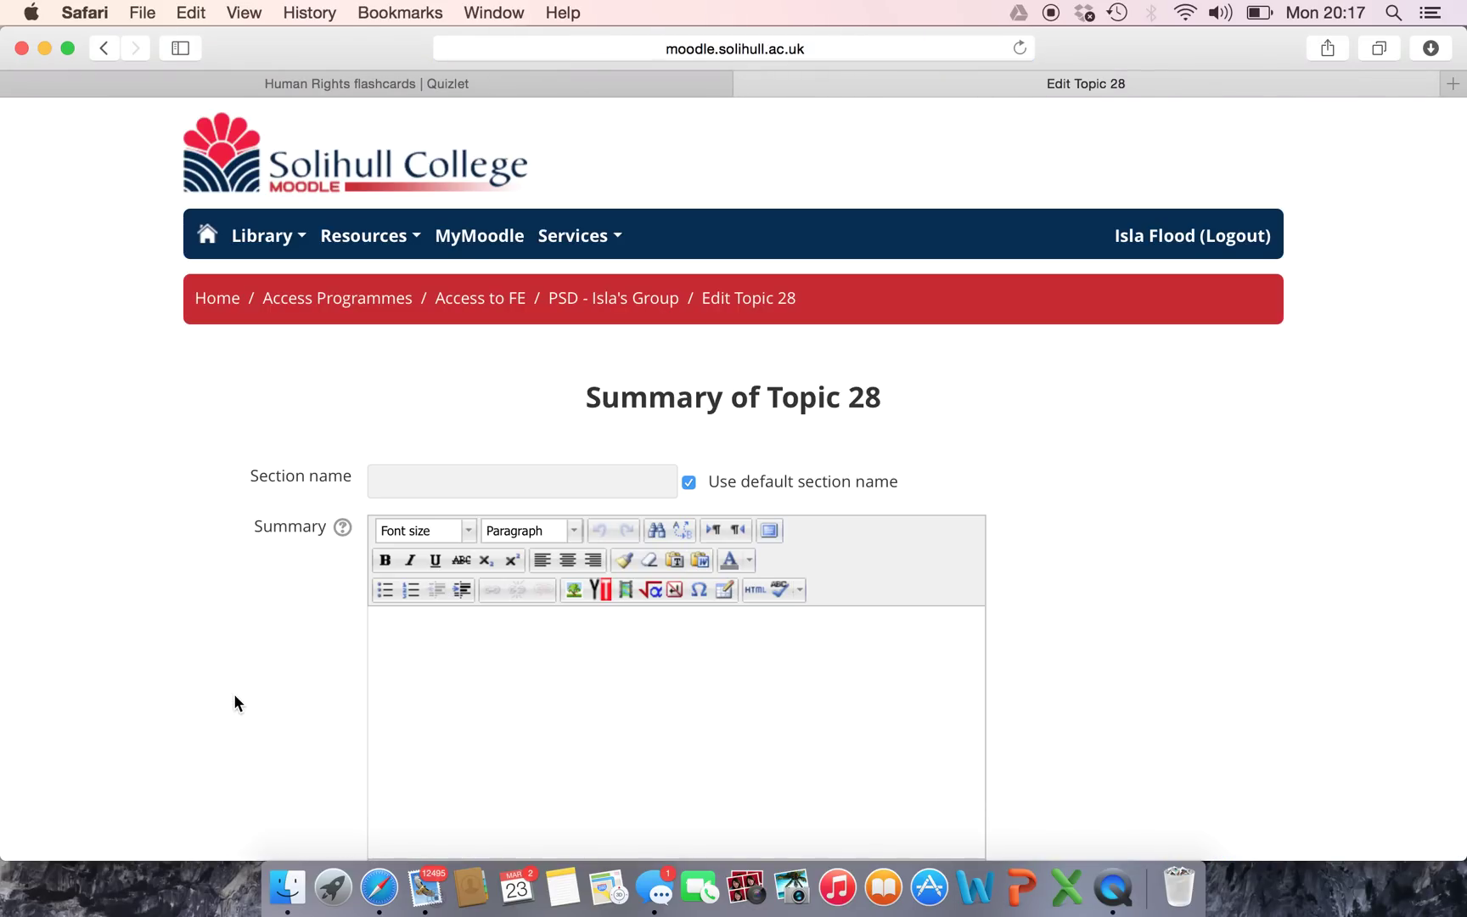
{"action": "left_click", "coordinate": [688, 483]}
{"action": "left_click", "coordinate": [533, 490]}
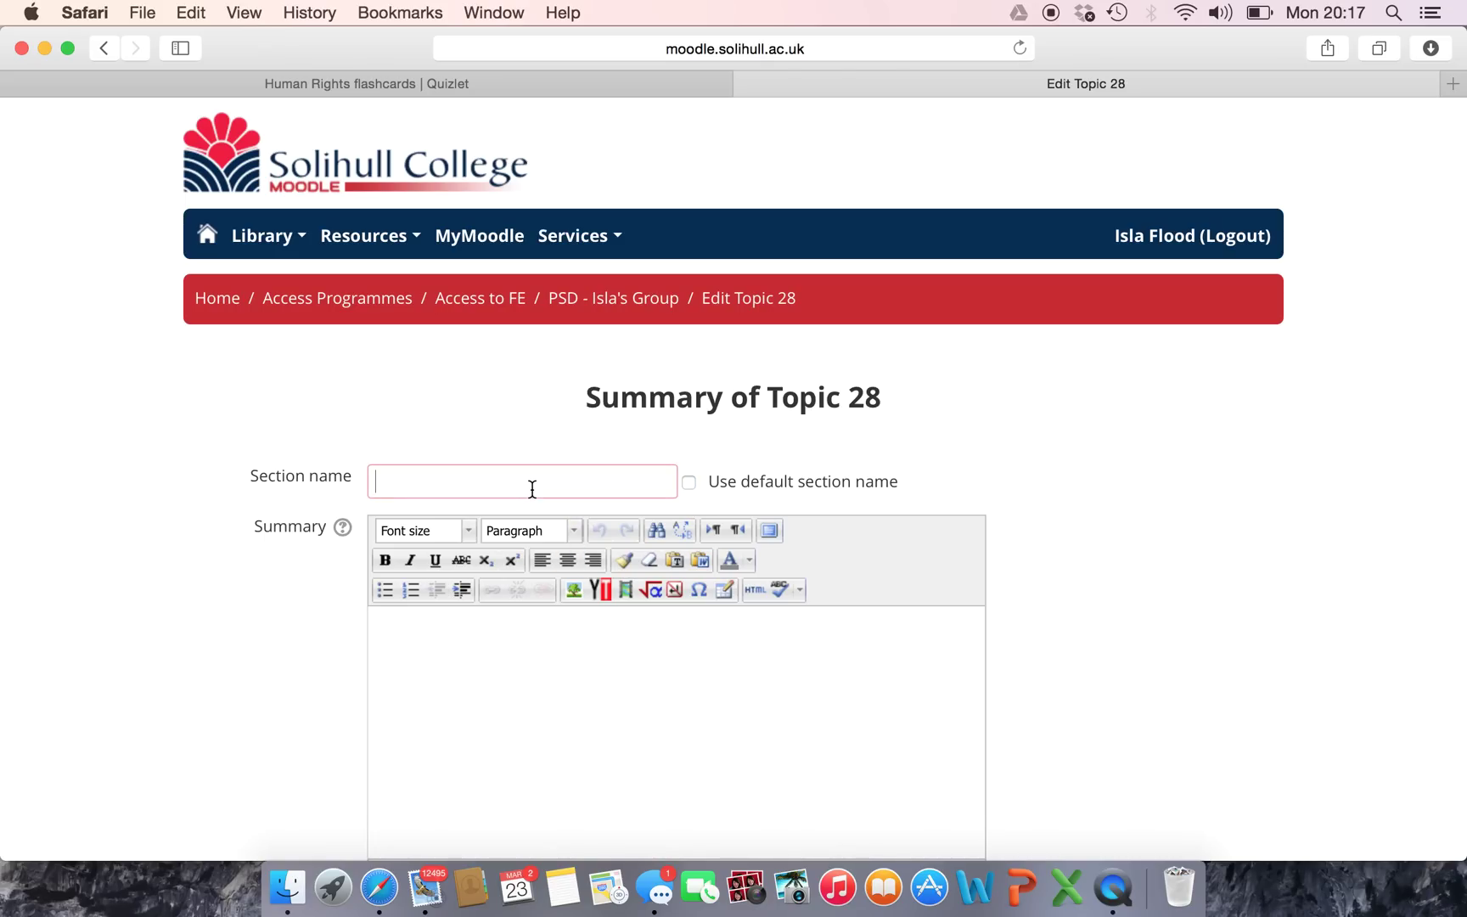
{"action": "type", "text": "Human Rights Spellings"}
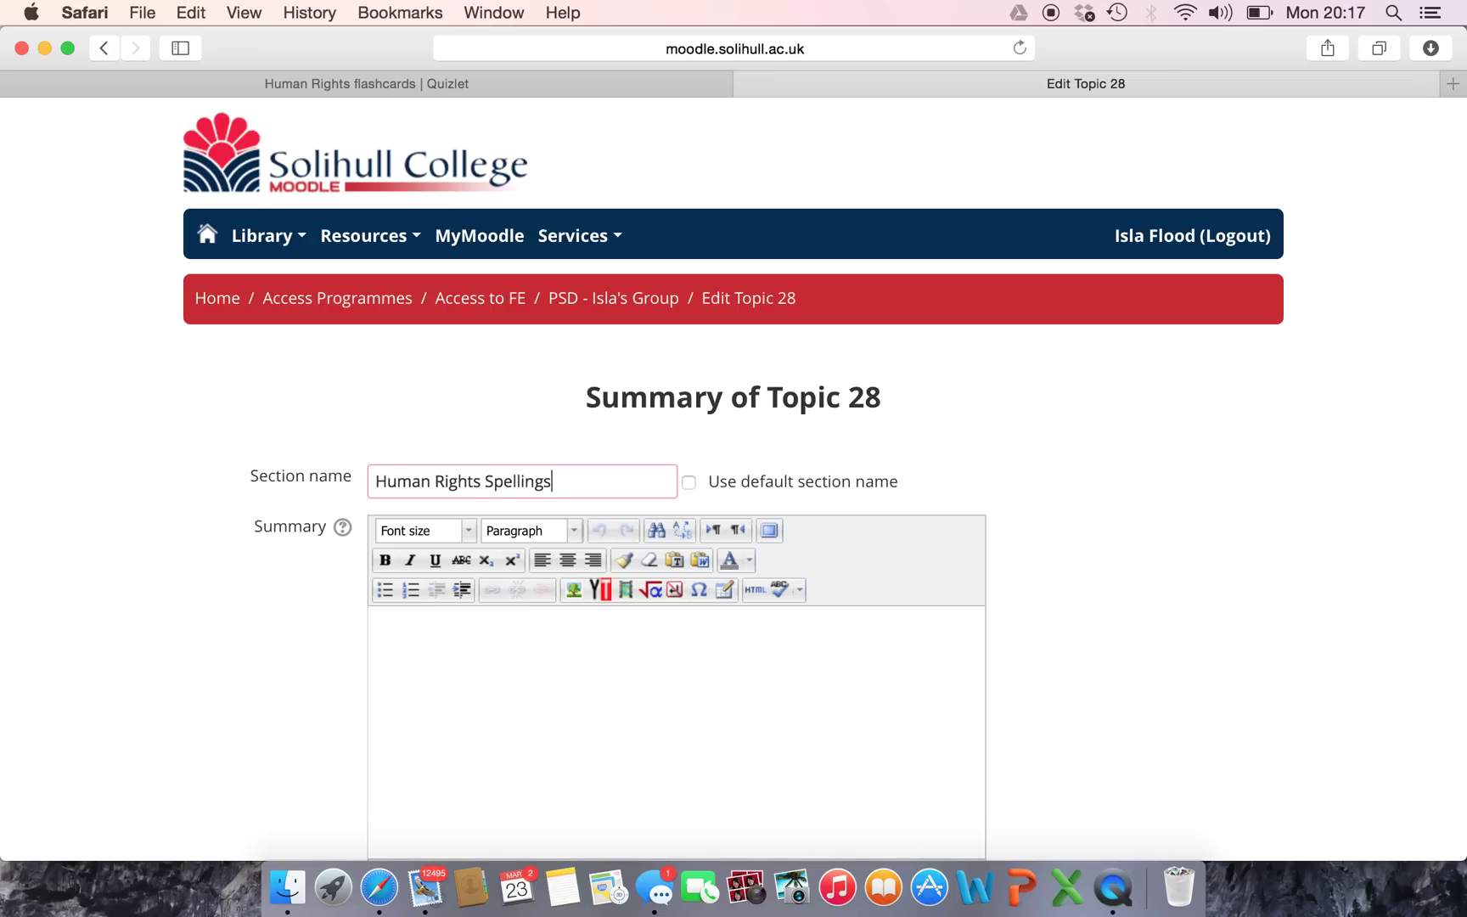
{"action": "left_click", "coordinate": [454, 649]}
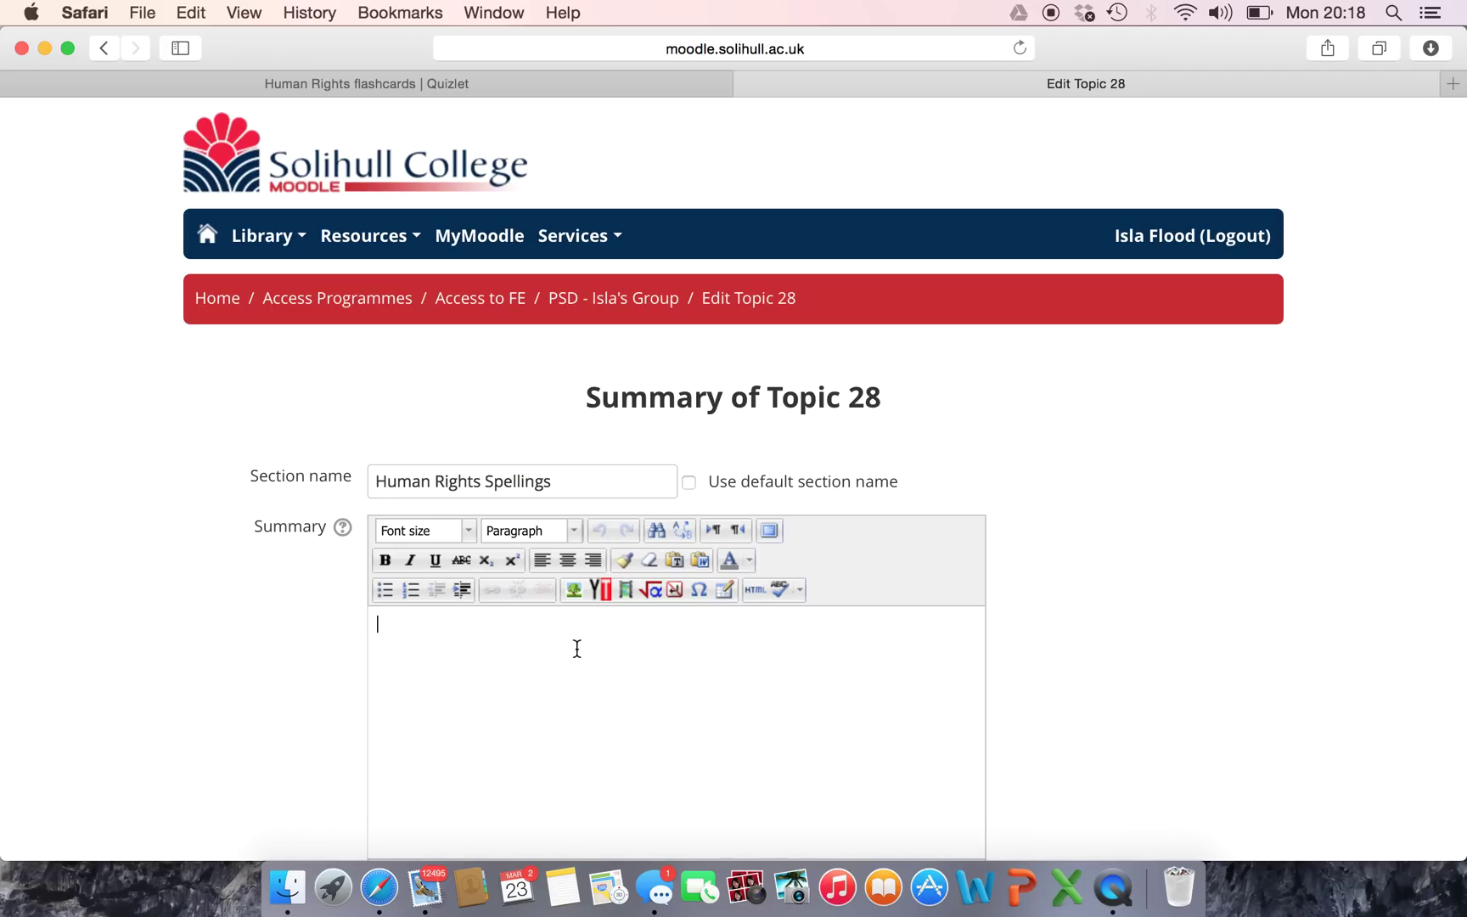
Step: Paste the Speller iframe code into Topic 28's summary through the HTML source editor
{"action": "left_click", "coordinate": [755, 590]}
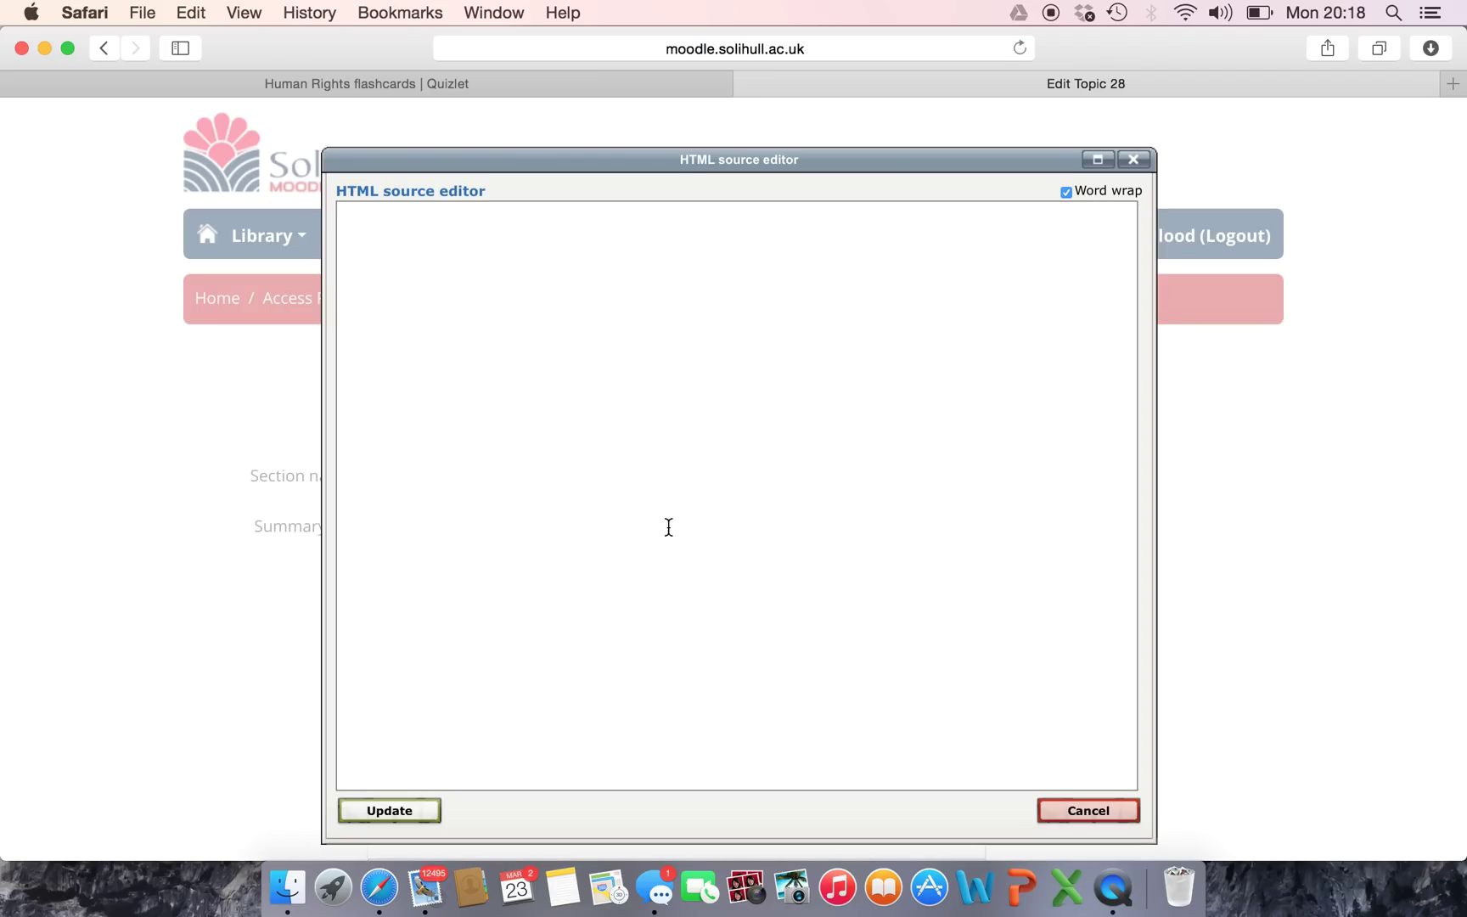
{"action": "key", "text": "super+v"}
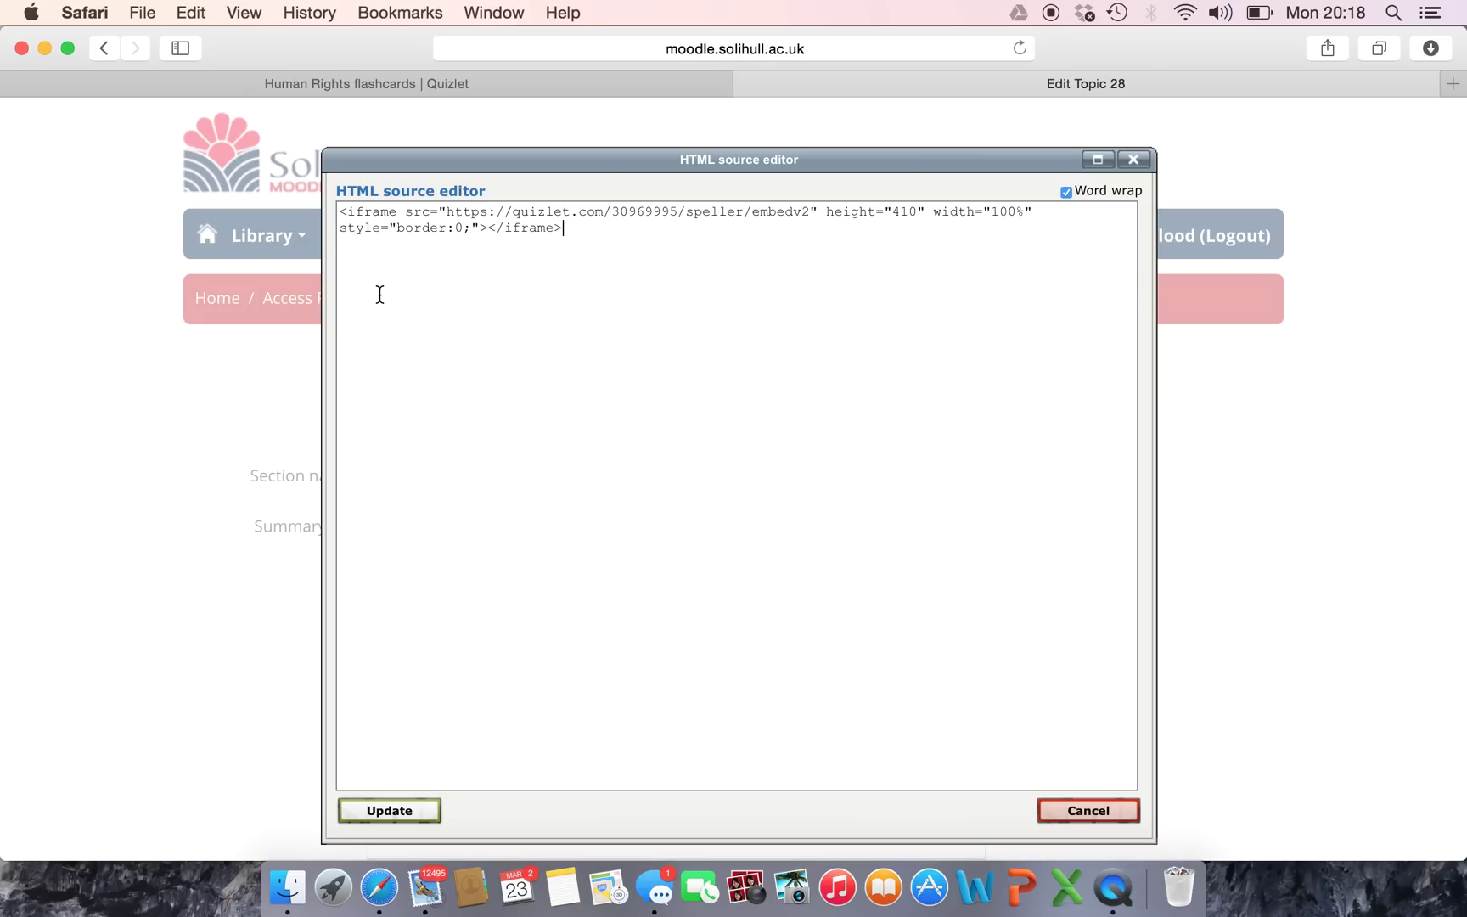
{"action": "left_click", "coordinate": [389, 811]}
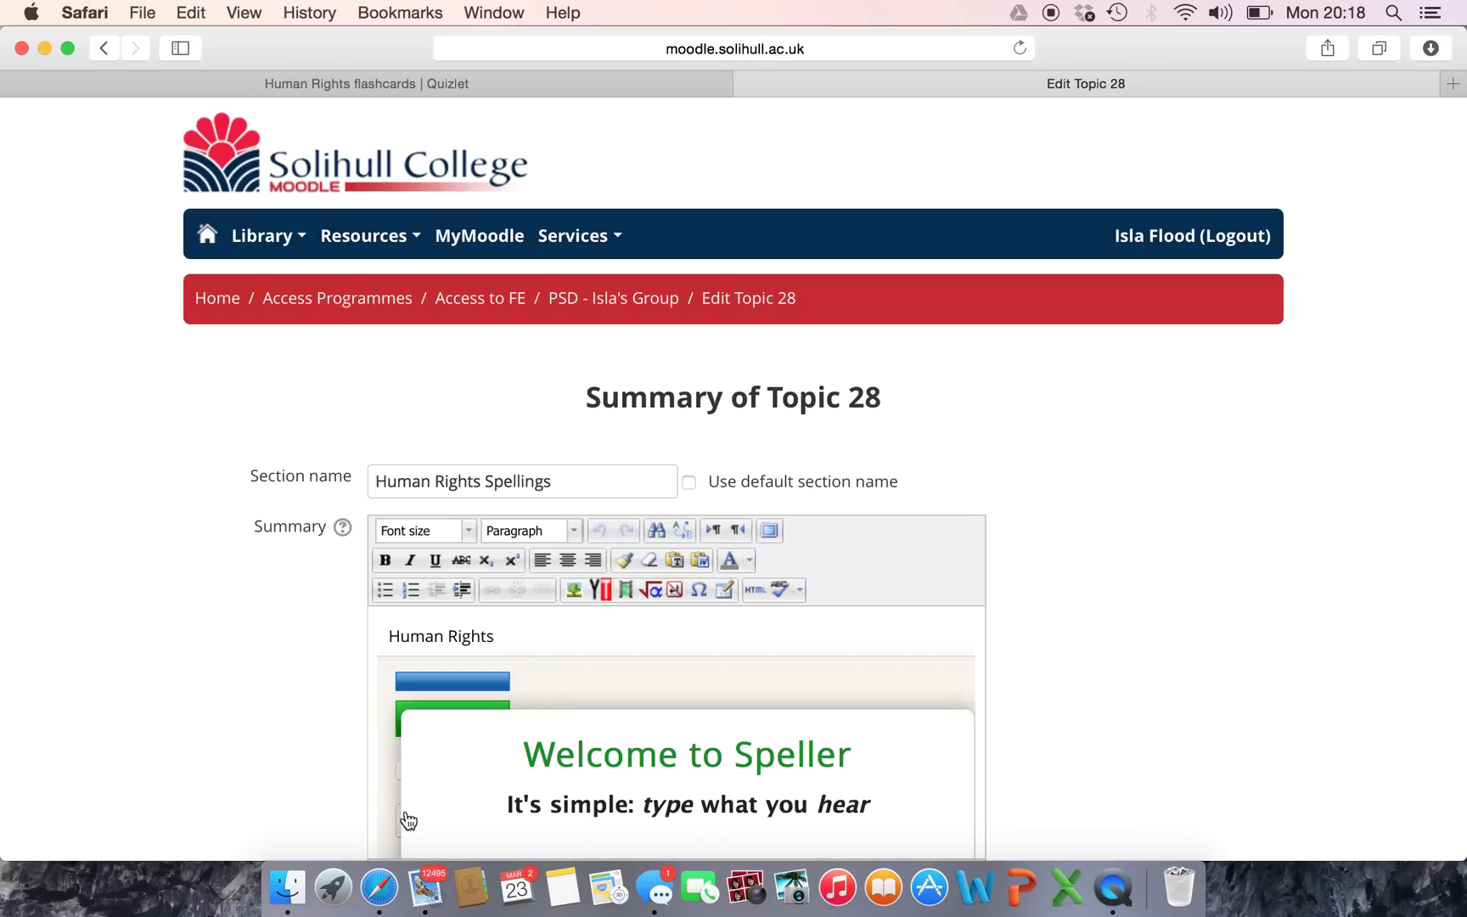
{"action": "scroll", "coordinate": [408, 819], "scroll_direction": "down", "scroll_amount": 4}
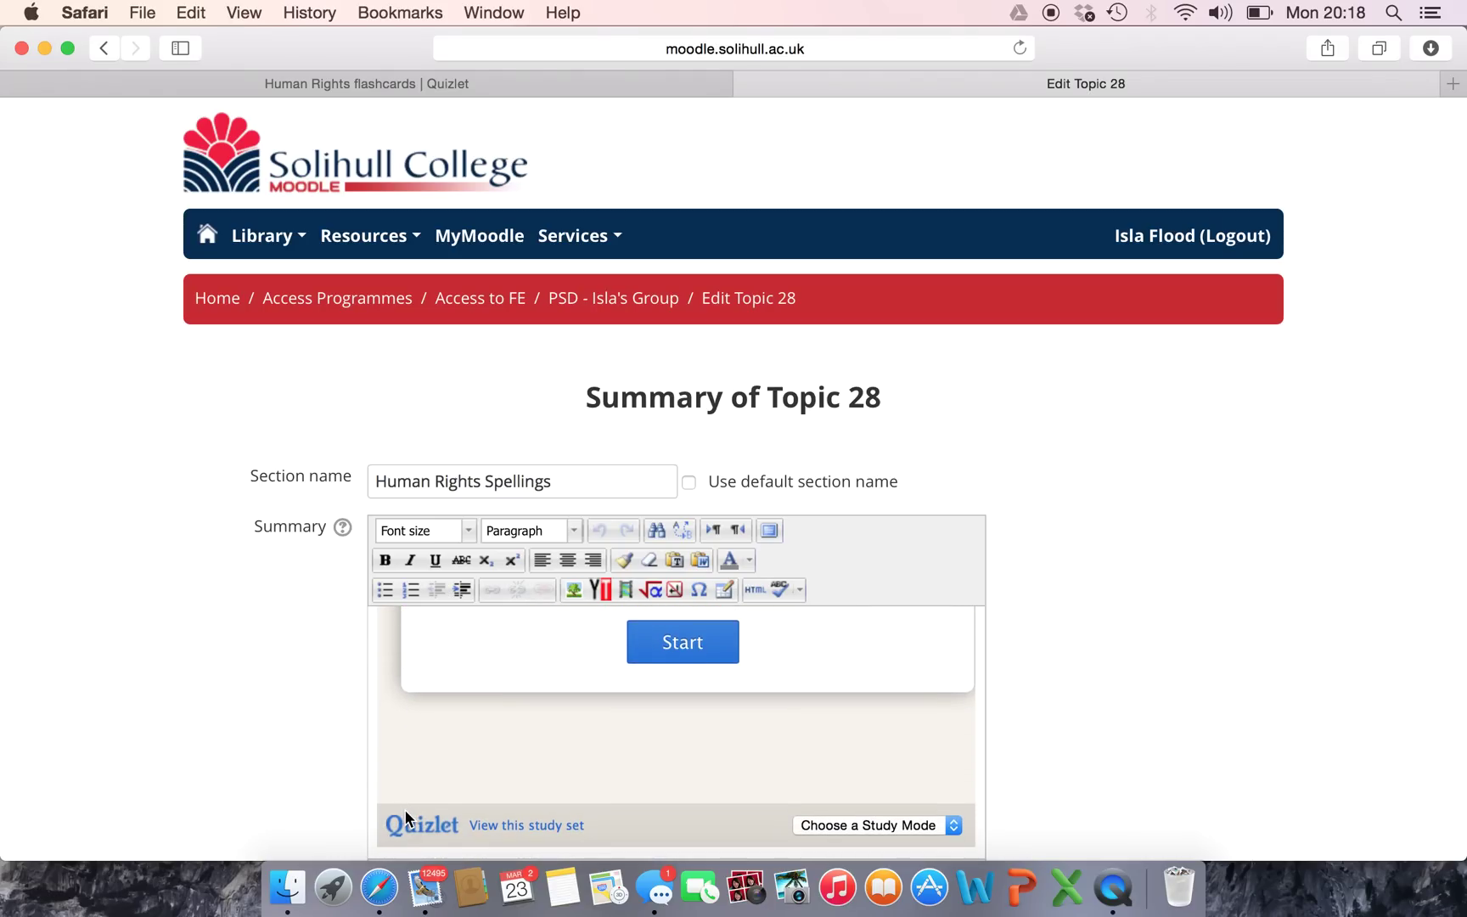
{"action": "scroll", "coordinate": [1088, 628], "scroll_direction": "down", "scroll_amount": 6}
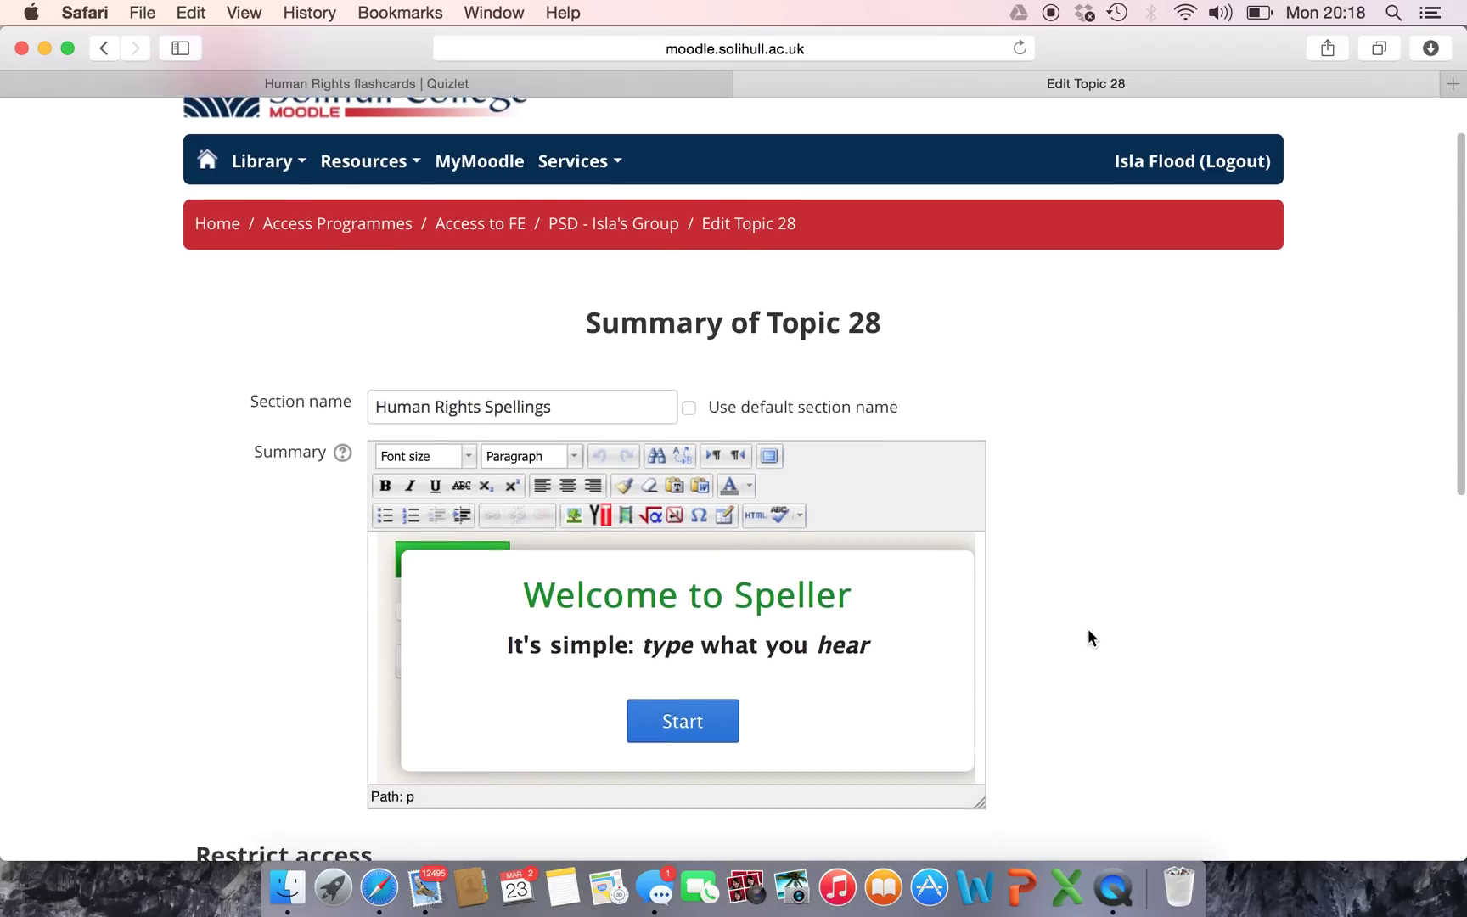
{"action": "scroll", "coordinate": [1088, 628], "scroll_direction": "down", "scroll_amount": 4}
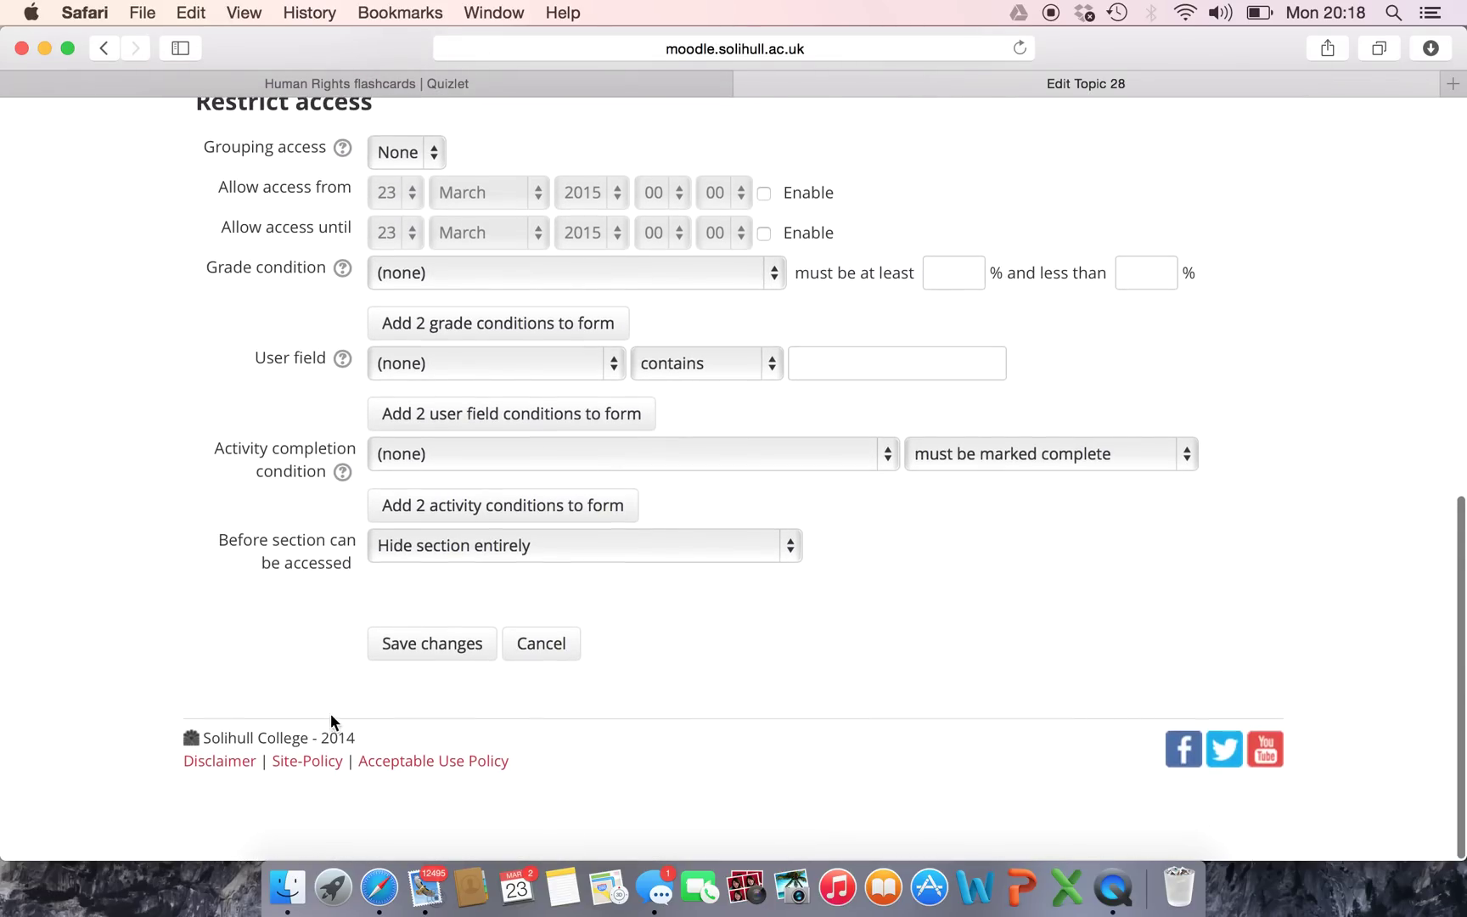
Step: Save Topic 28's changes and reload the course page showing the Speller under Human Rights Spellings
{"action": "left_click", "coordinate": [424, 644]}
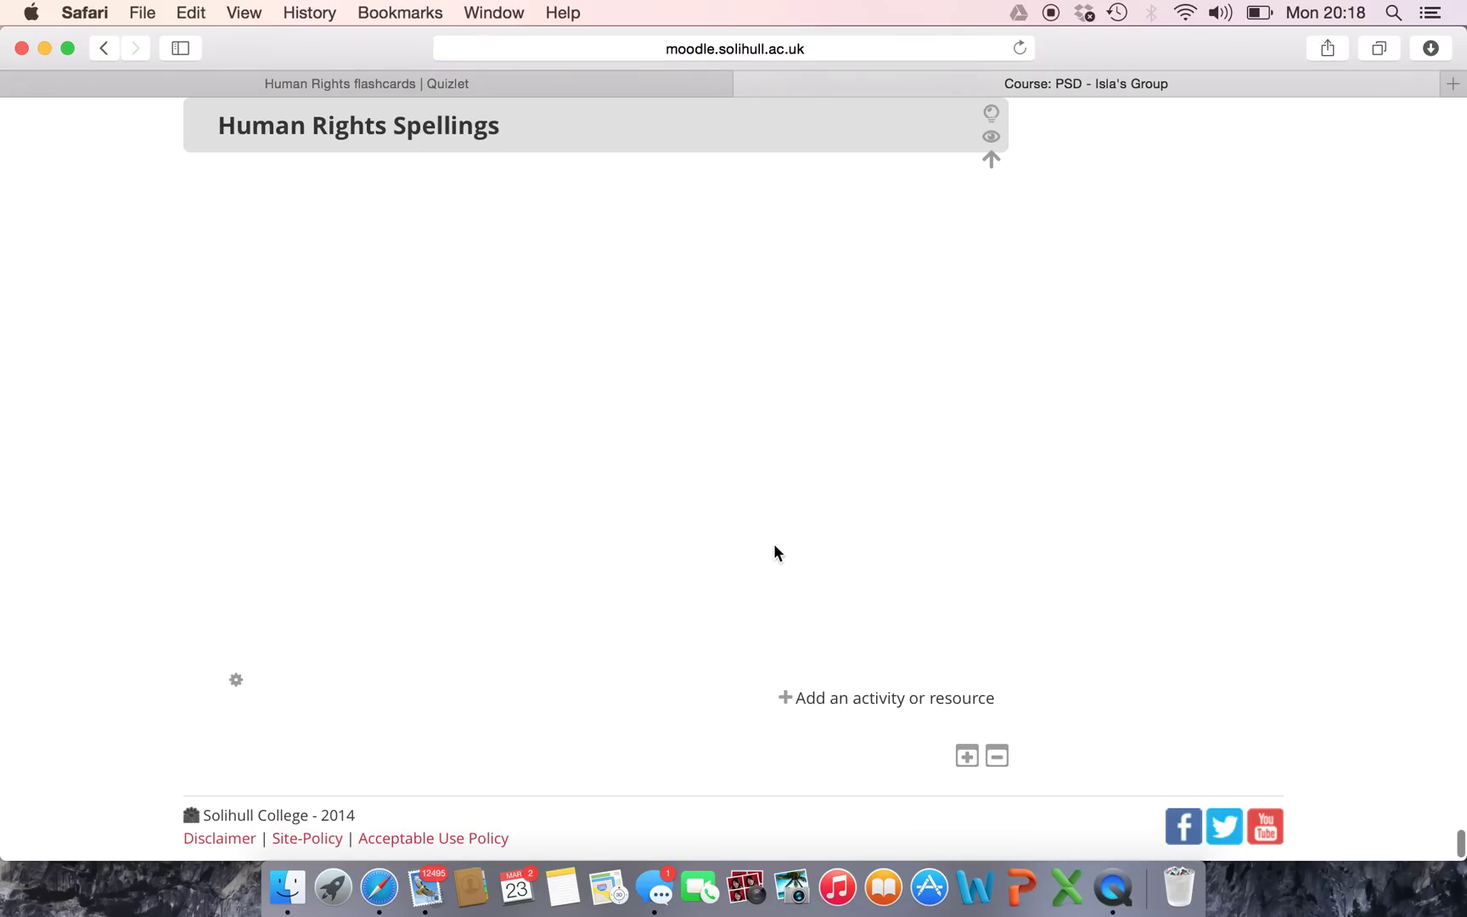
{"action": "scroll", "coordinate": [1336, 390], "scroll_direction": "up", "scroll_amount": 2}
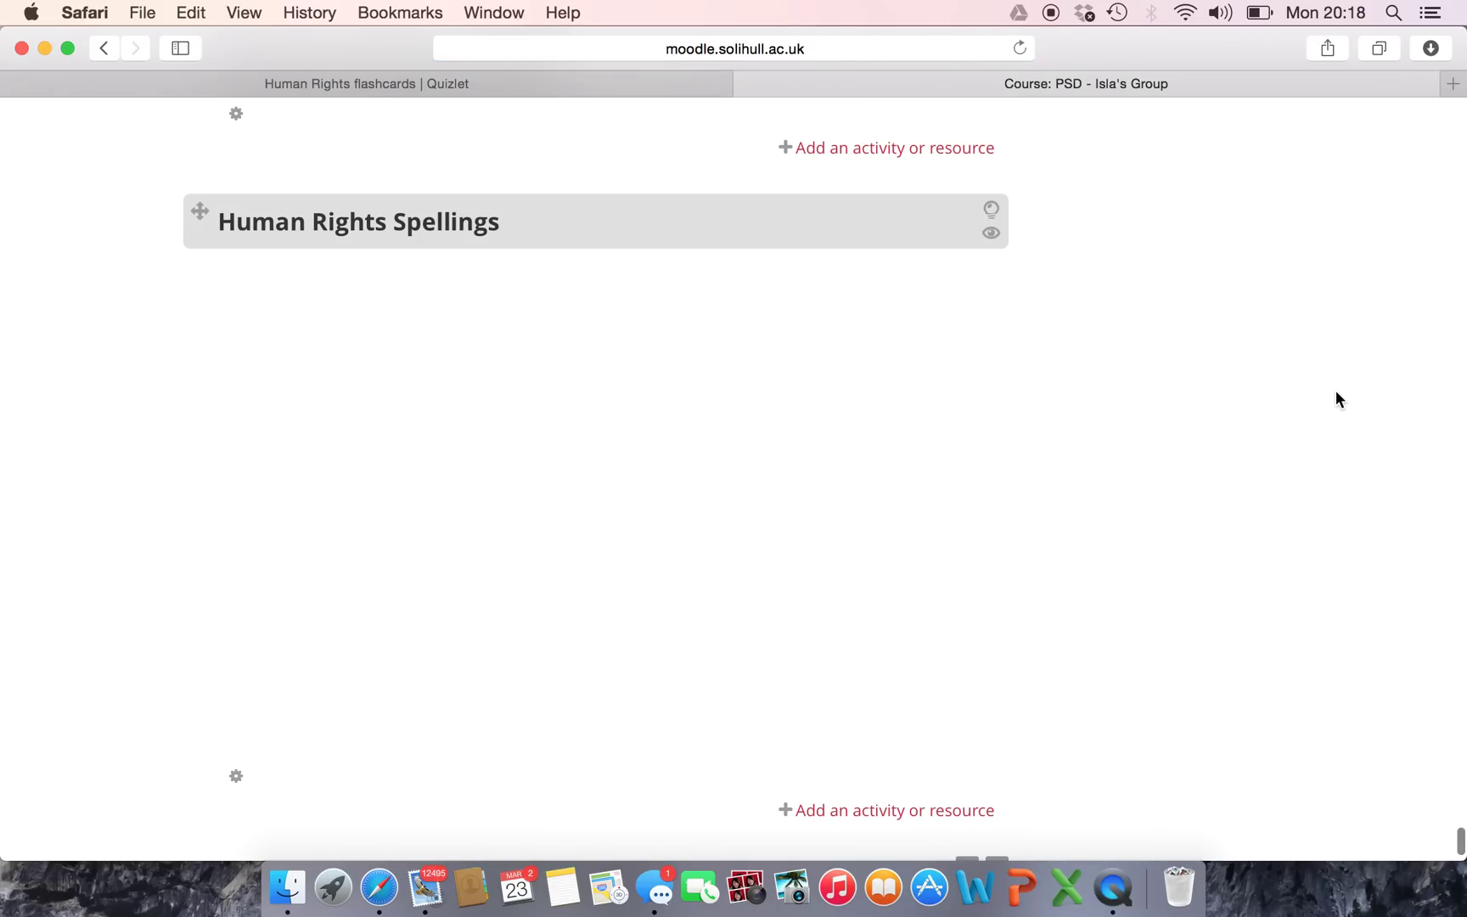
{"action": "scroll", "coordinate": [946, 520], "scroll_direction": "down", "scroll_amount": 3}
{"action": "scroll", "coordinate": [947, 513], "scroll_direction": "up", "scroll_amount": 5}
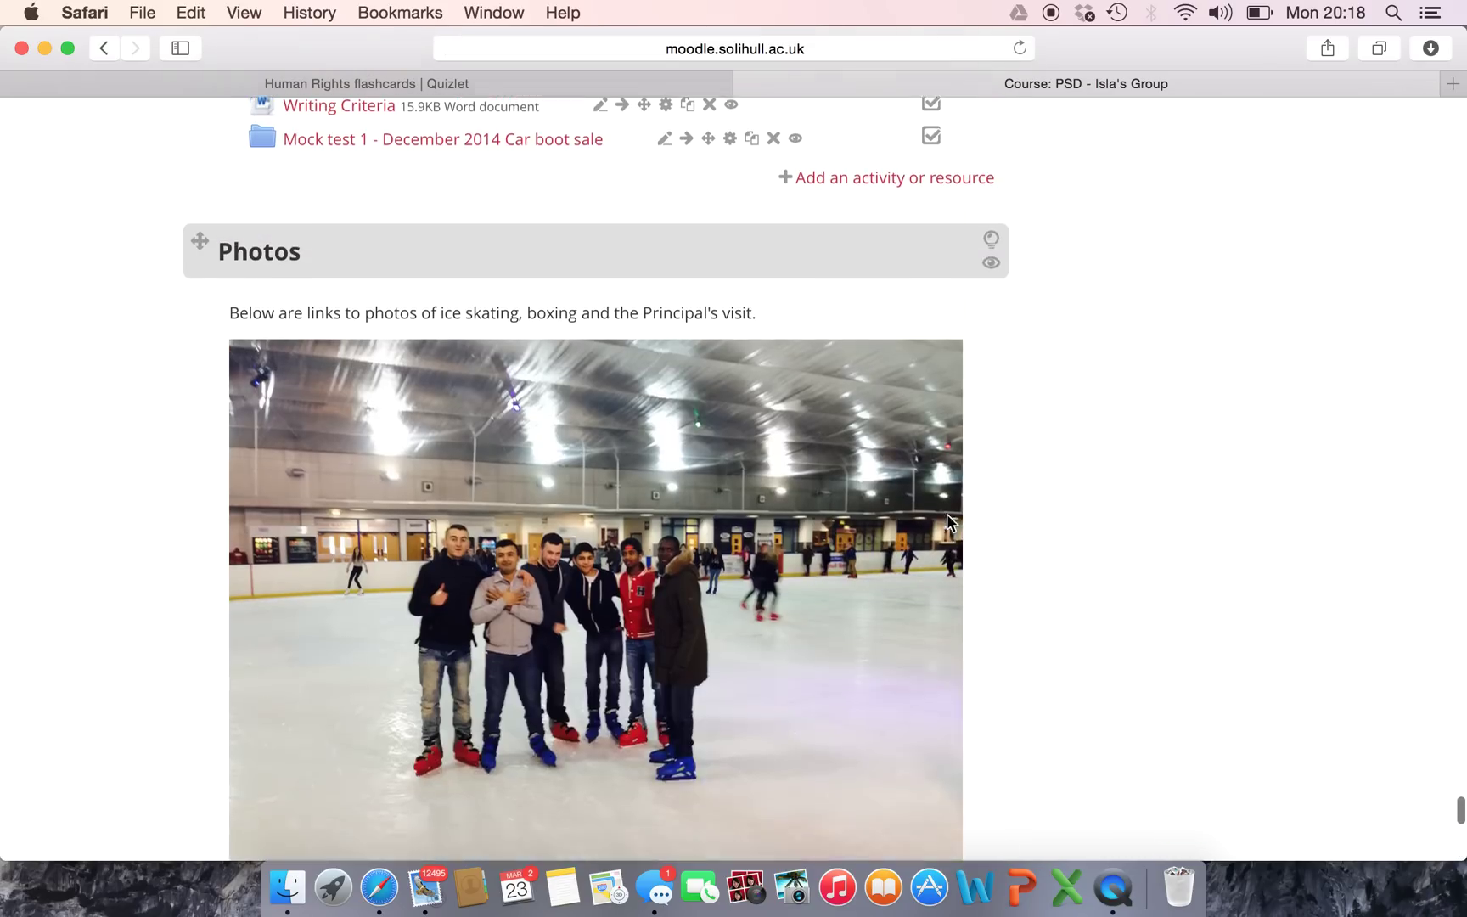
{"action": "scroll", "coordinate": [948, 510], "scroll_direction": "down", "scroll_amount": 5}
{"action": "scroll", "coordinate": [948, 511], "scroll_direction": "up", "scroll_amount": 2}
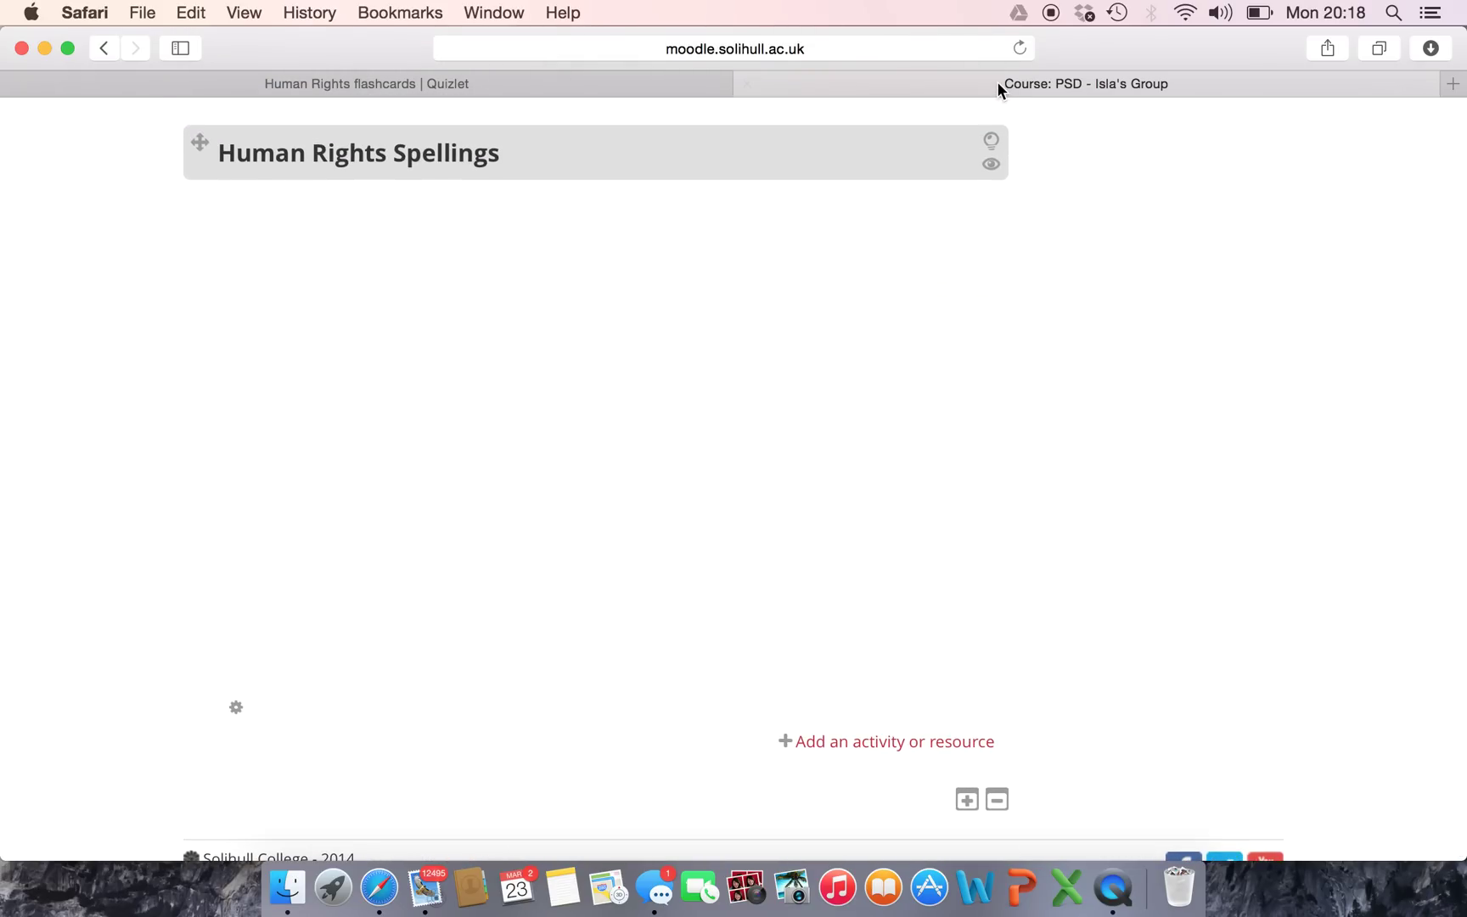
{"action": "left_click", "coordinate": [1029, 49]}
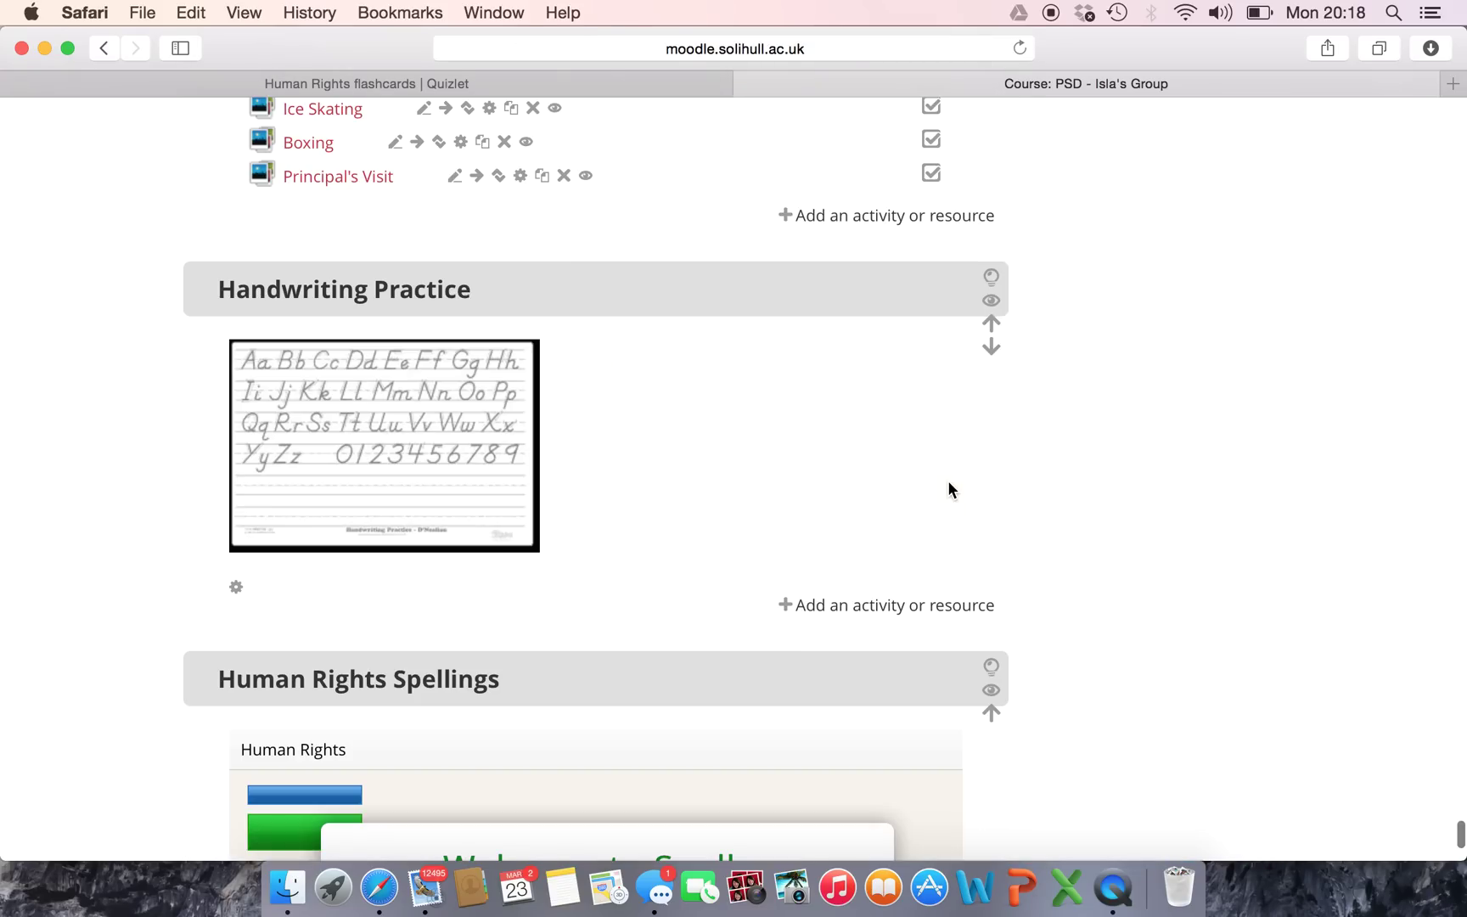
Step: Start the embedded Speller and correctly spell 'interfere', raising the score to 3/7
{"action": "scroll", "coordinate": [947, 490], "scroll_direction": "down", "scroll_amount": 5}
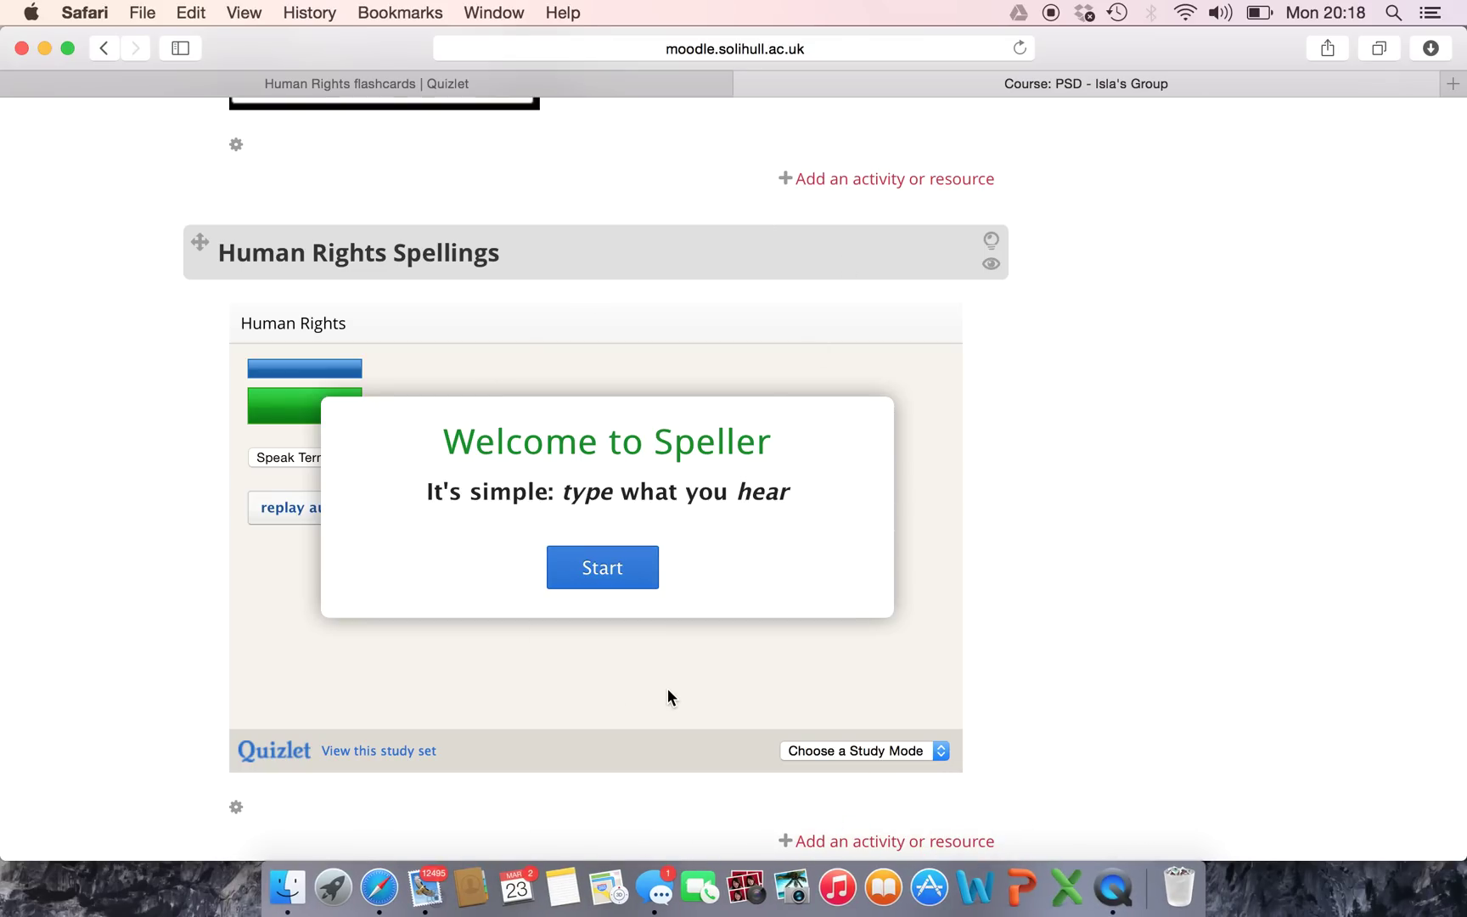
{"action": "left_click", "coordinate": [591, 566]}
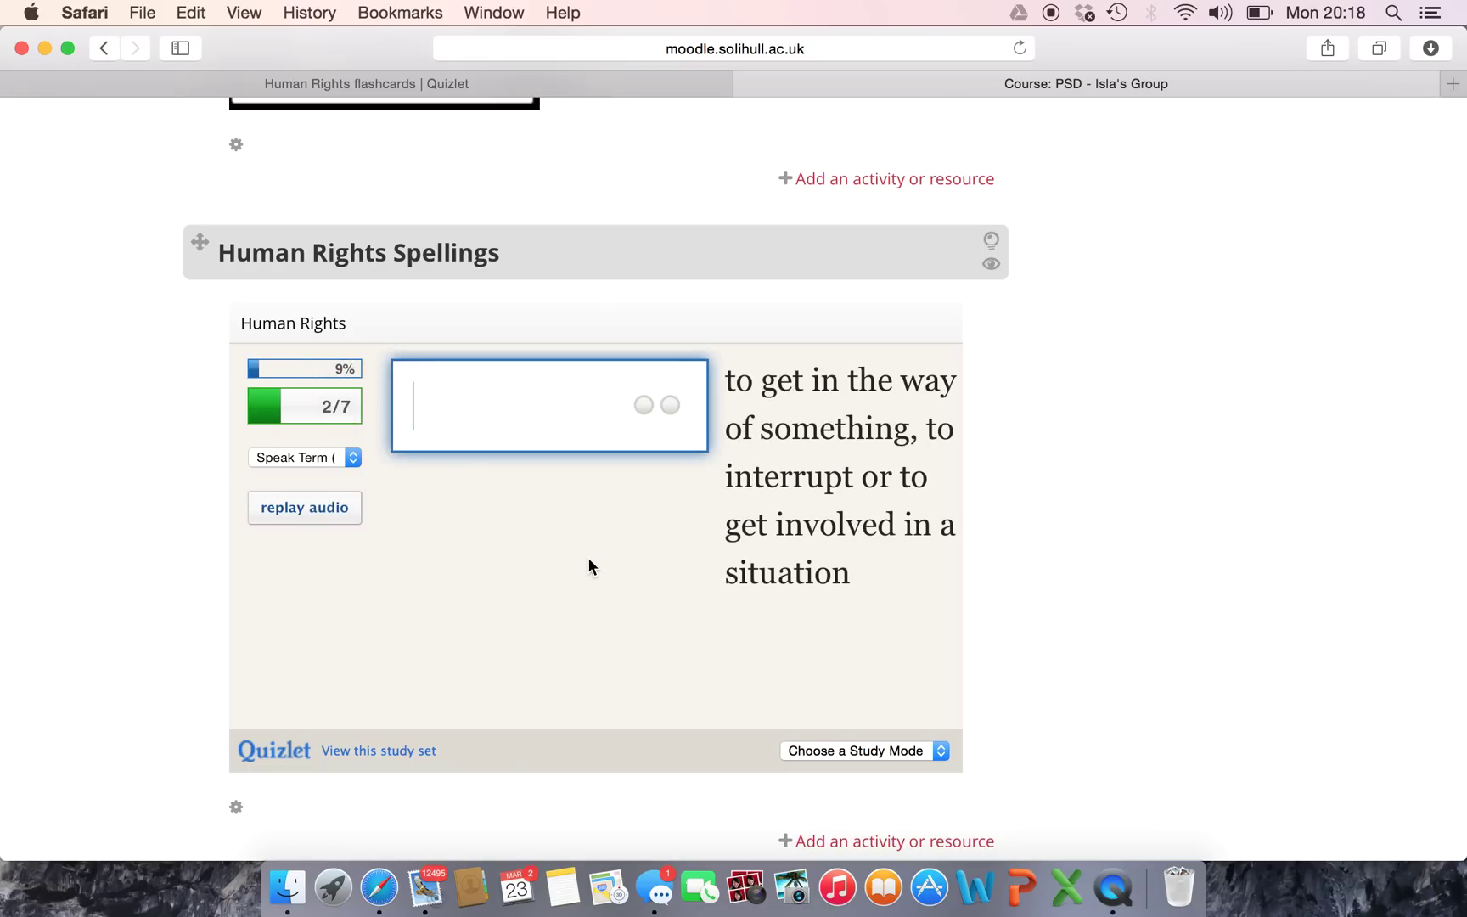
{"action": "type", "text": "interfere"}
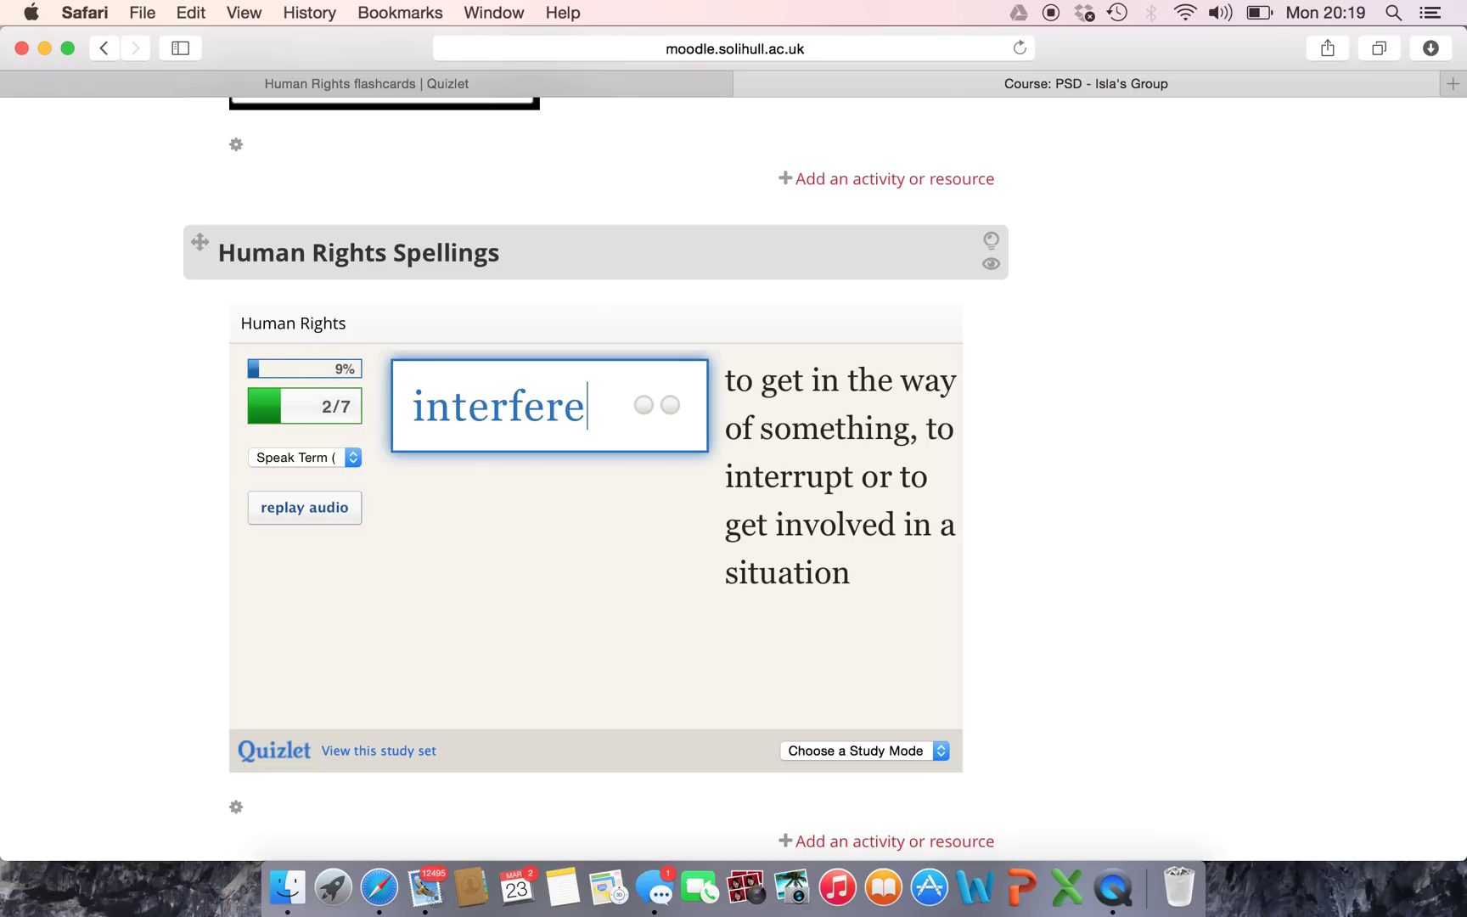
{"action": "key", "text": "Return"}
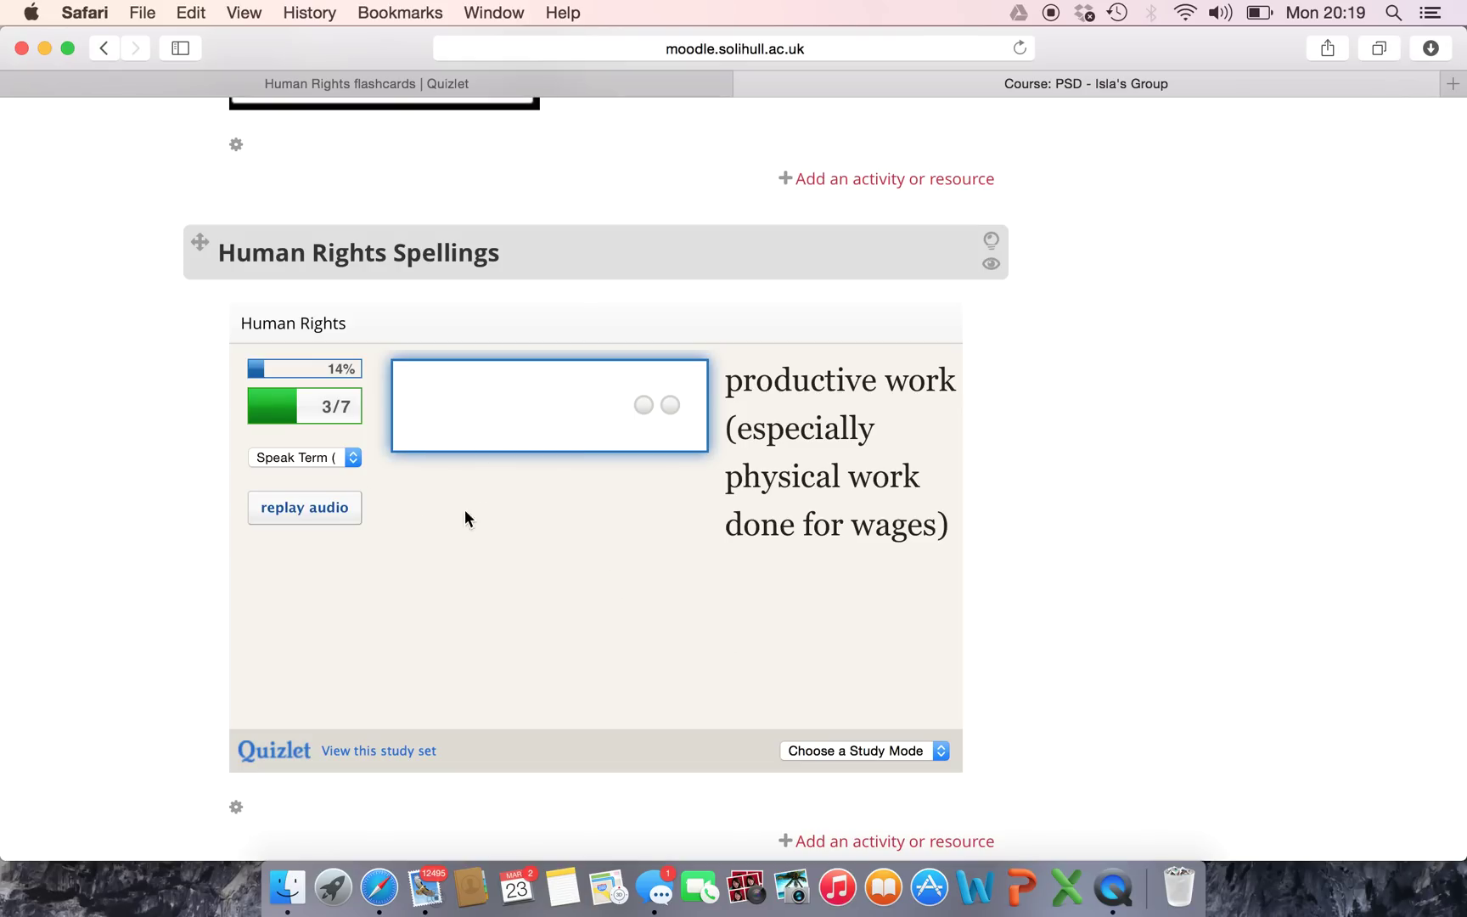
Step: Switch the embed to Scatter and start the game, then change it to Flashcards mode
{"action": "left_click", "coordinate": [937, 750]}
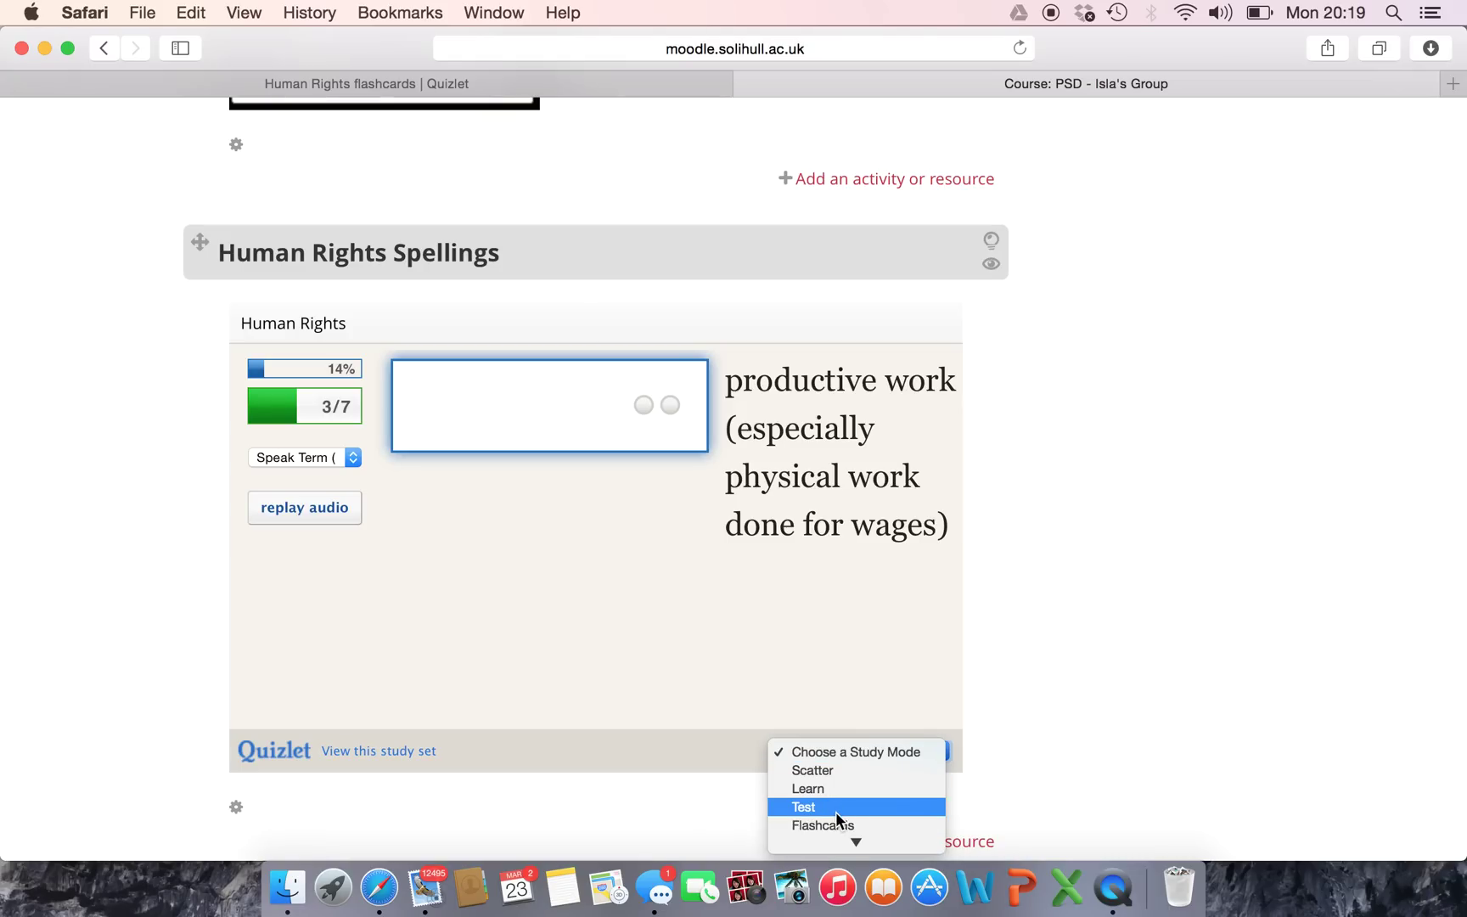
{"action": "left_click", "coordinate": [837, 774]}
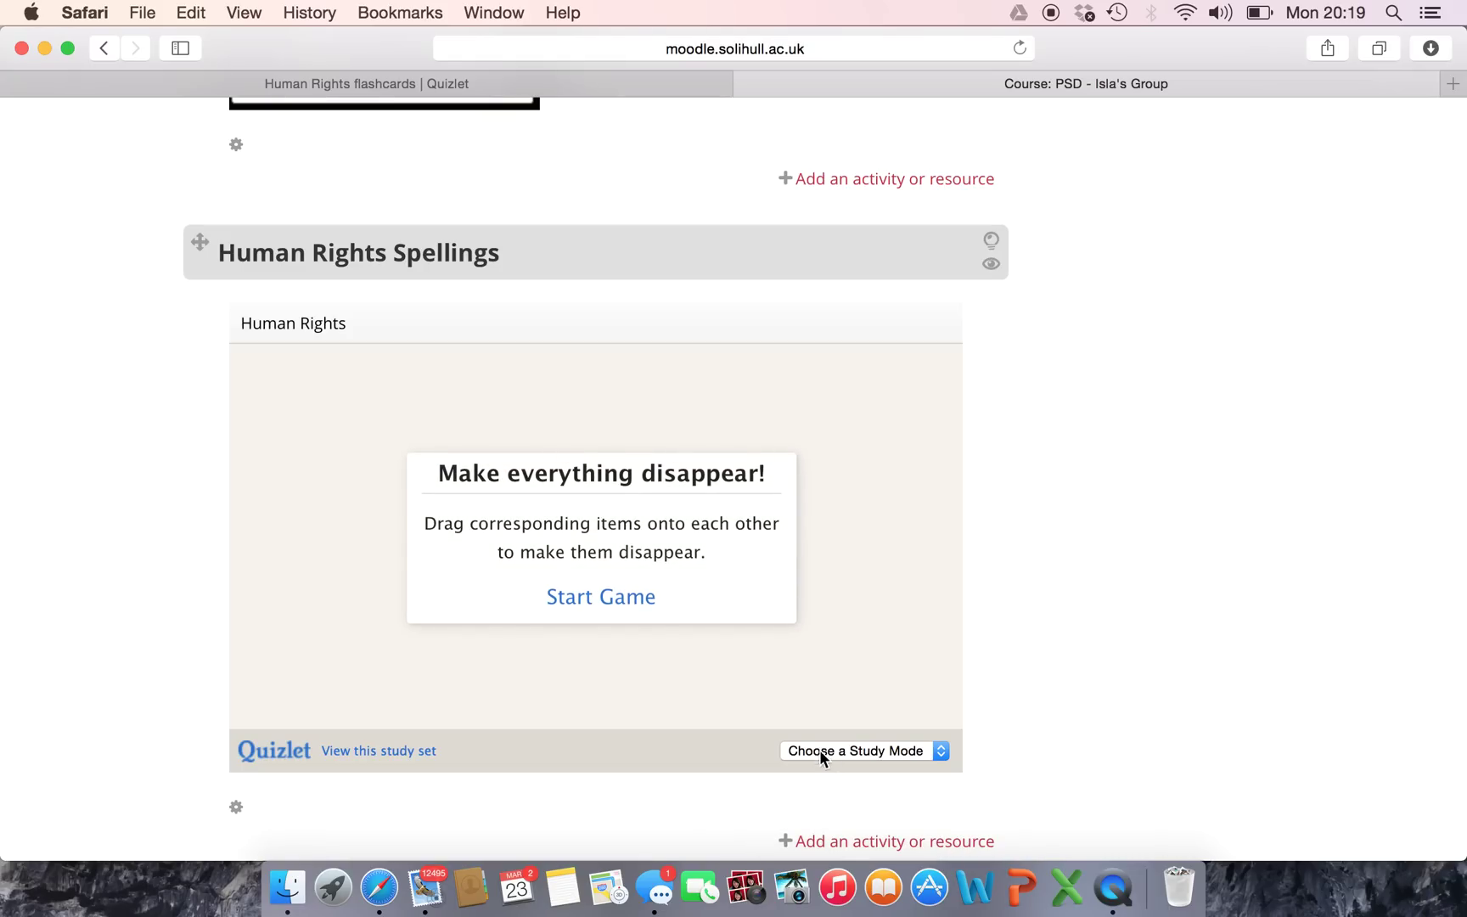
{"action": "left_click", "coordinate": [564, 599]}
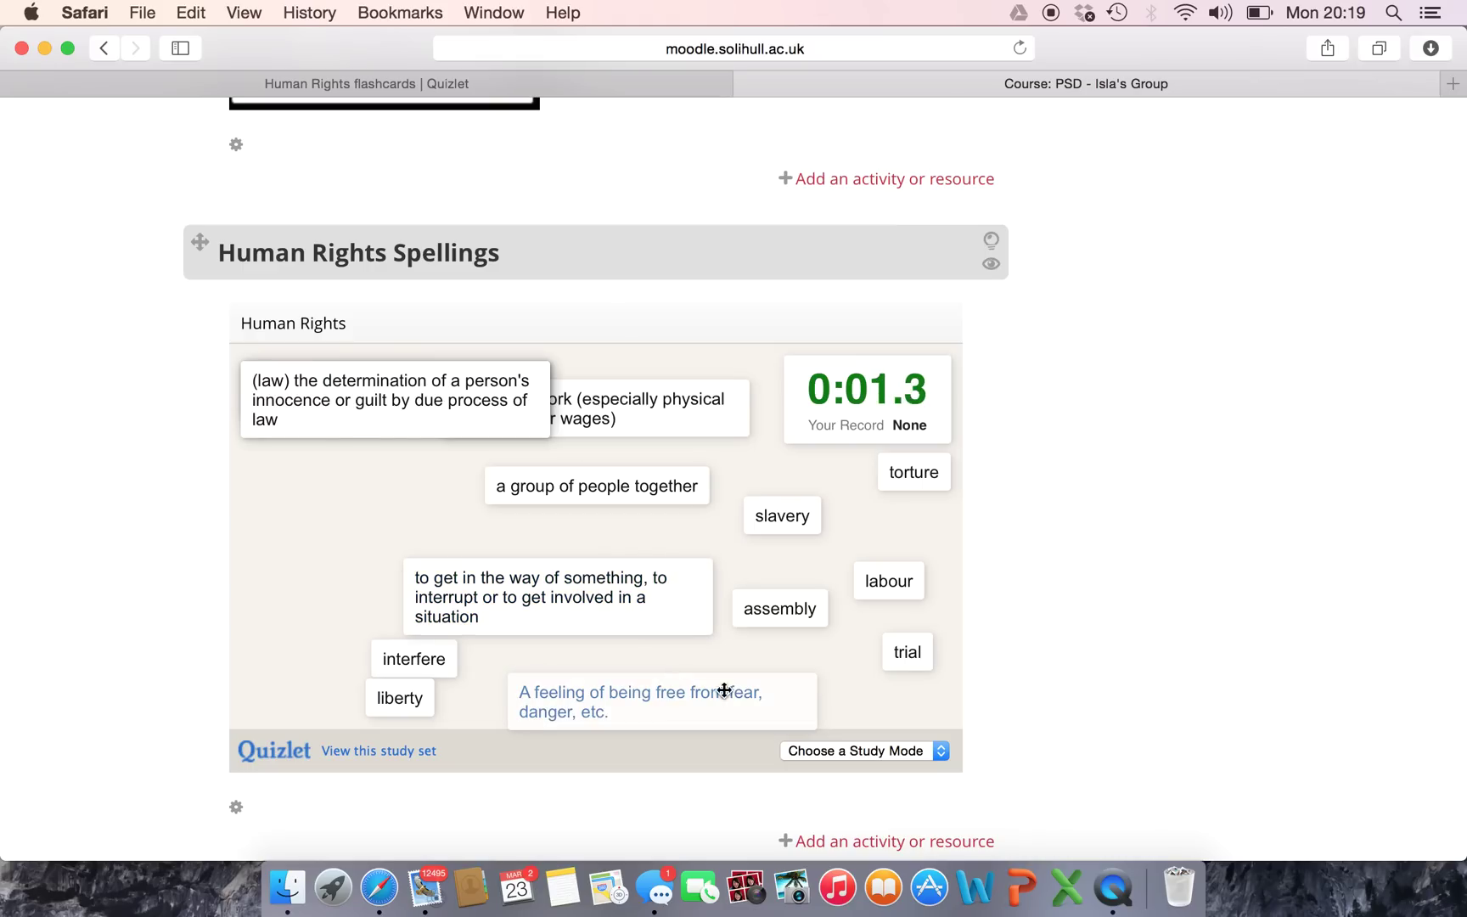
{"action": "left_click", "coordinate": [943, 751]}
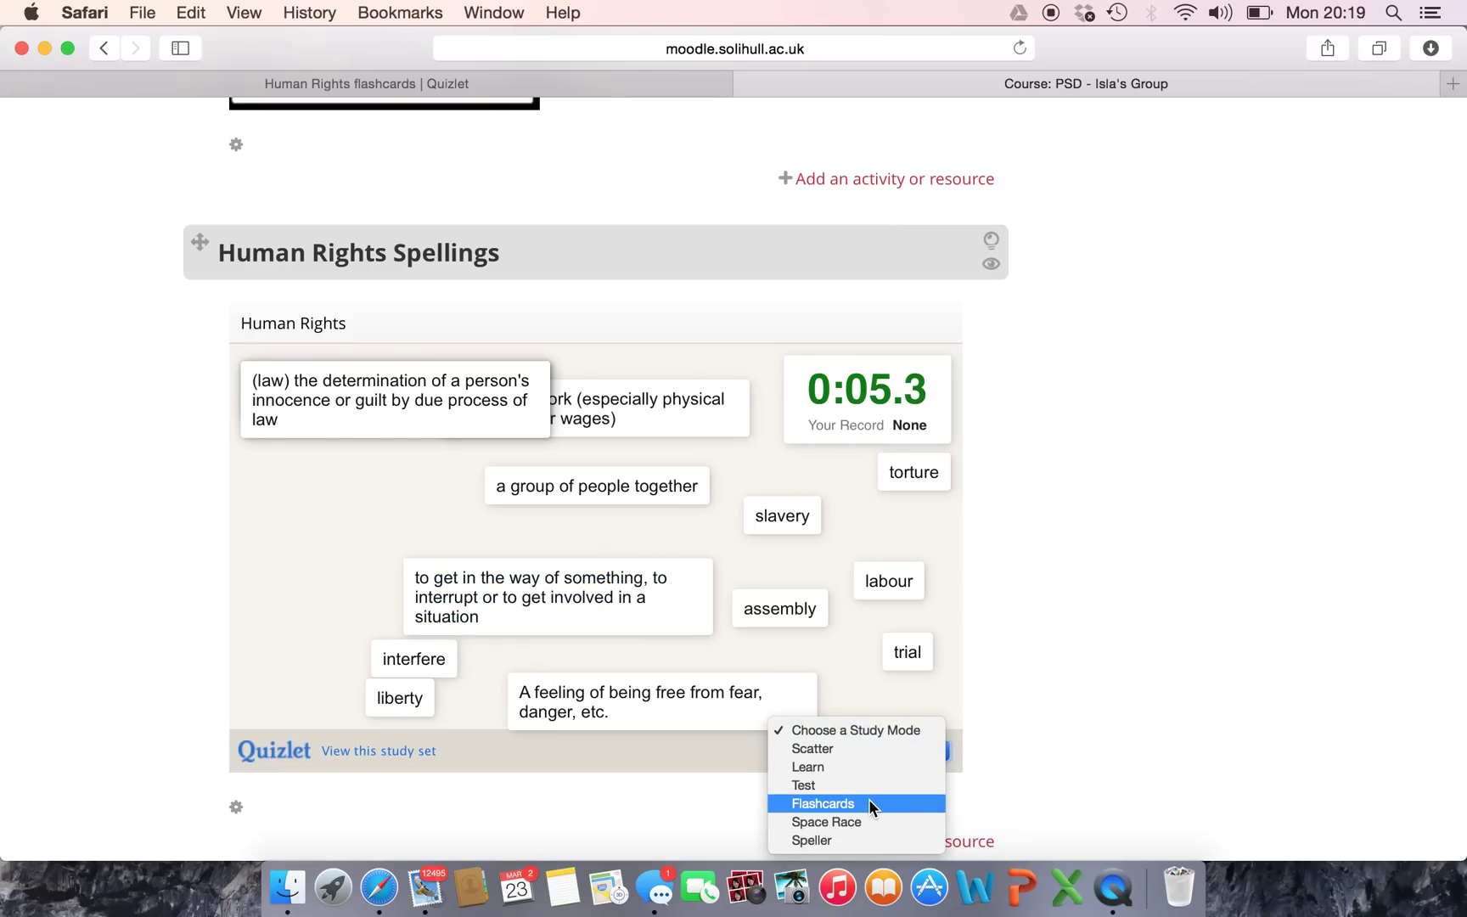
{"action": "left_click", "coordinate": [868, 801]}
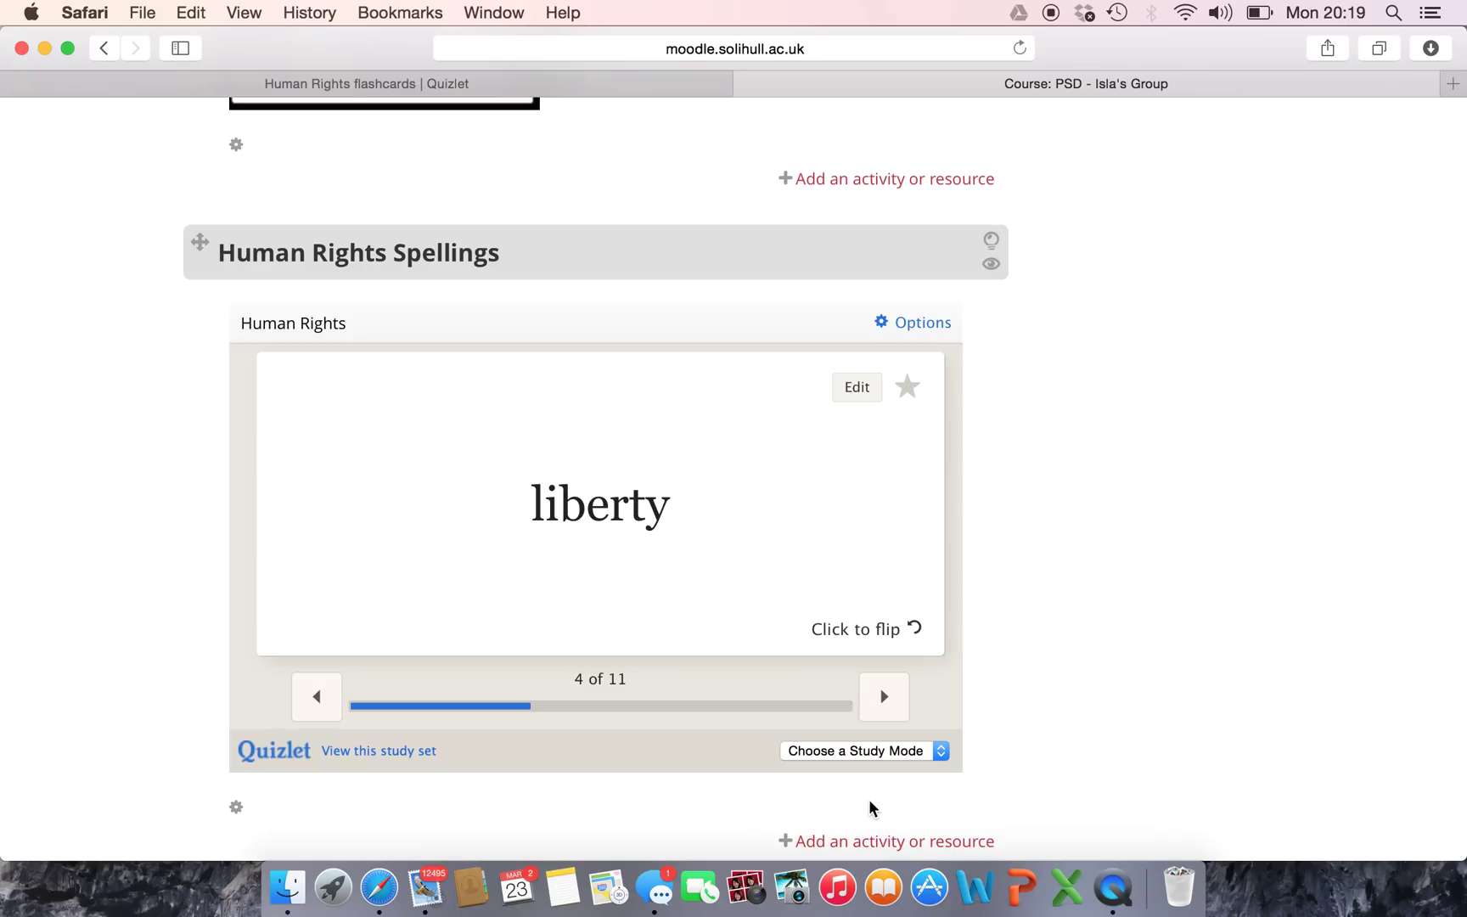
Step: Advance the Adjectives to describe places flashcards past bustling to beautiful
{"action": "scroll", "coordinate": [869, 805], "scroll_direction": "down", "scroll_amount": 20}
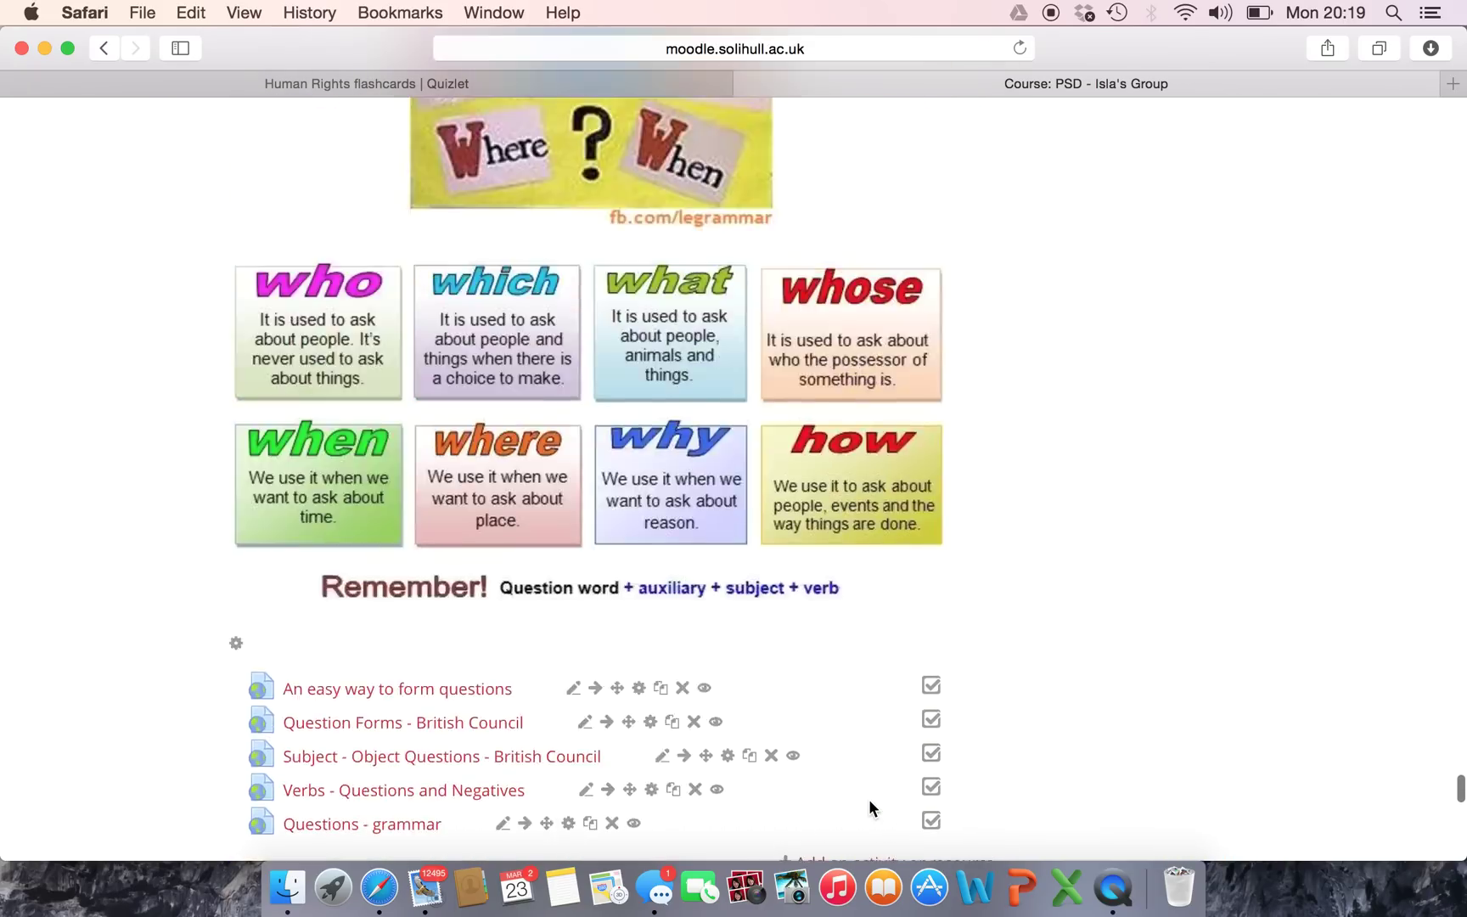
{"action": "scroll", "coordinate": [869, 799], "scroll_direction": "up", "scroll_amount": 20}
{"action": "scroll", "coordinate": [869, 799], "scroll_direction": "down", "scroll_amount": 3}
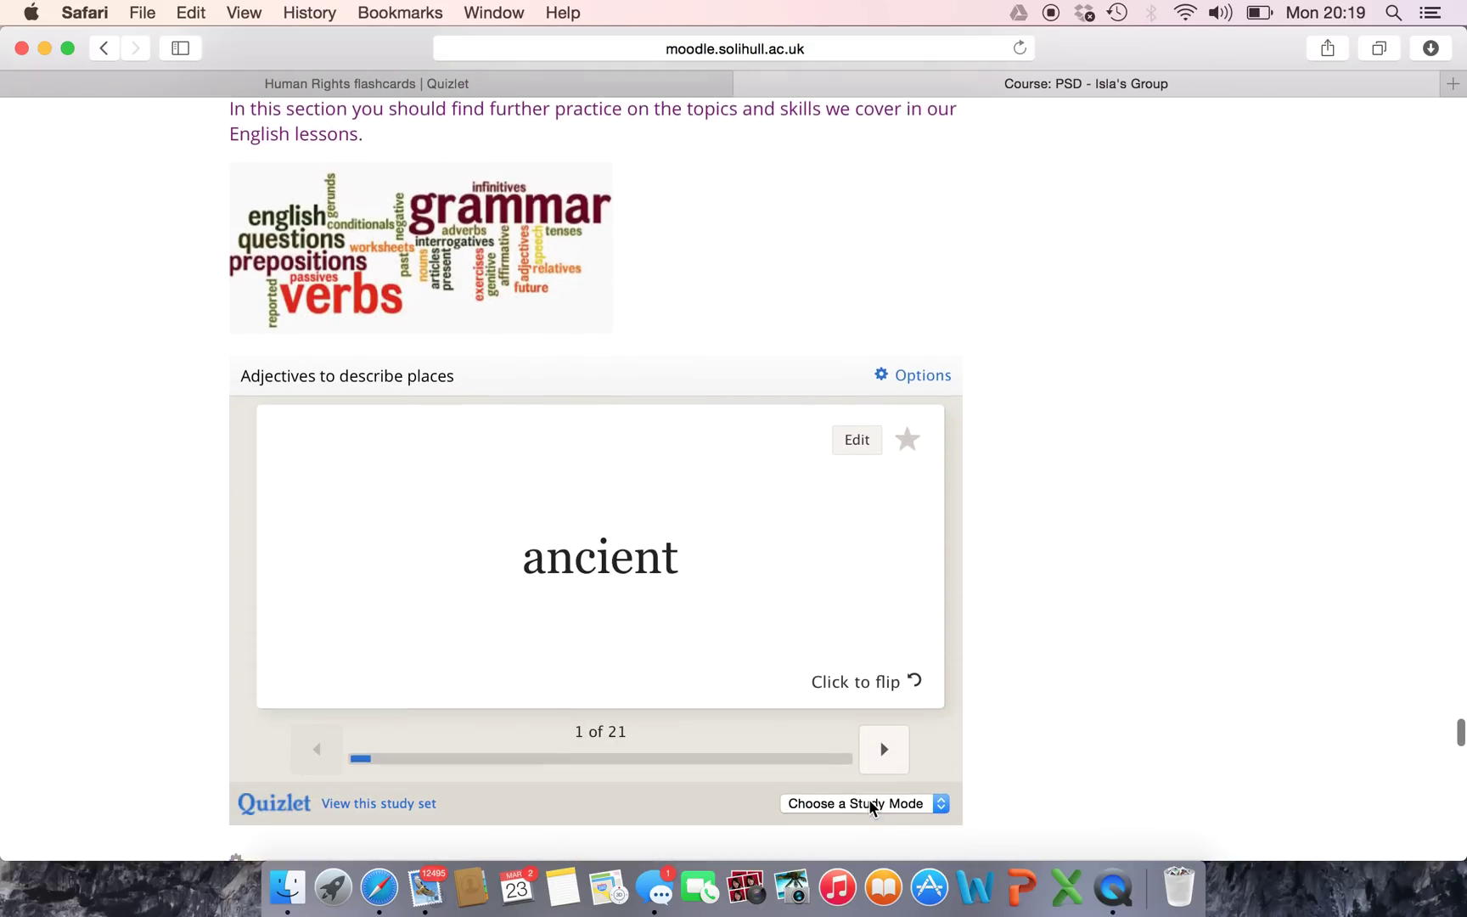
{"action": "scroll", "coordinate": [869, 805], "scroll_direction": "down", "scroll_amount": 2}
{"action": "scroll", "coordinate": [868, 805], "scroll_direction": "up", "scroll_amount": 5}
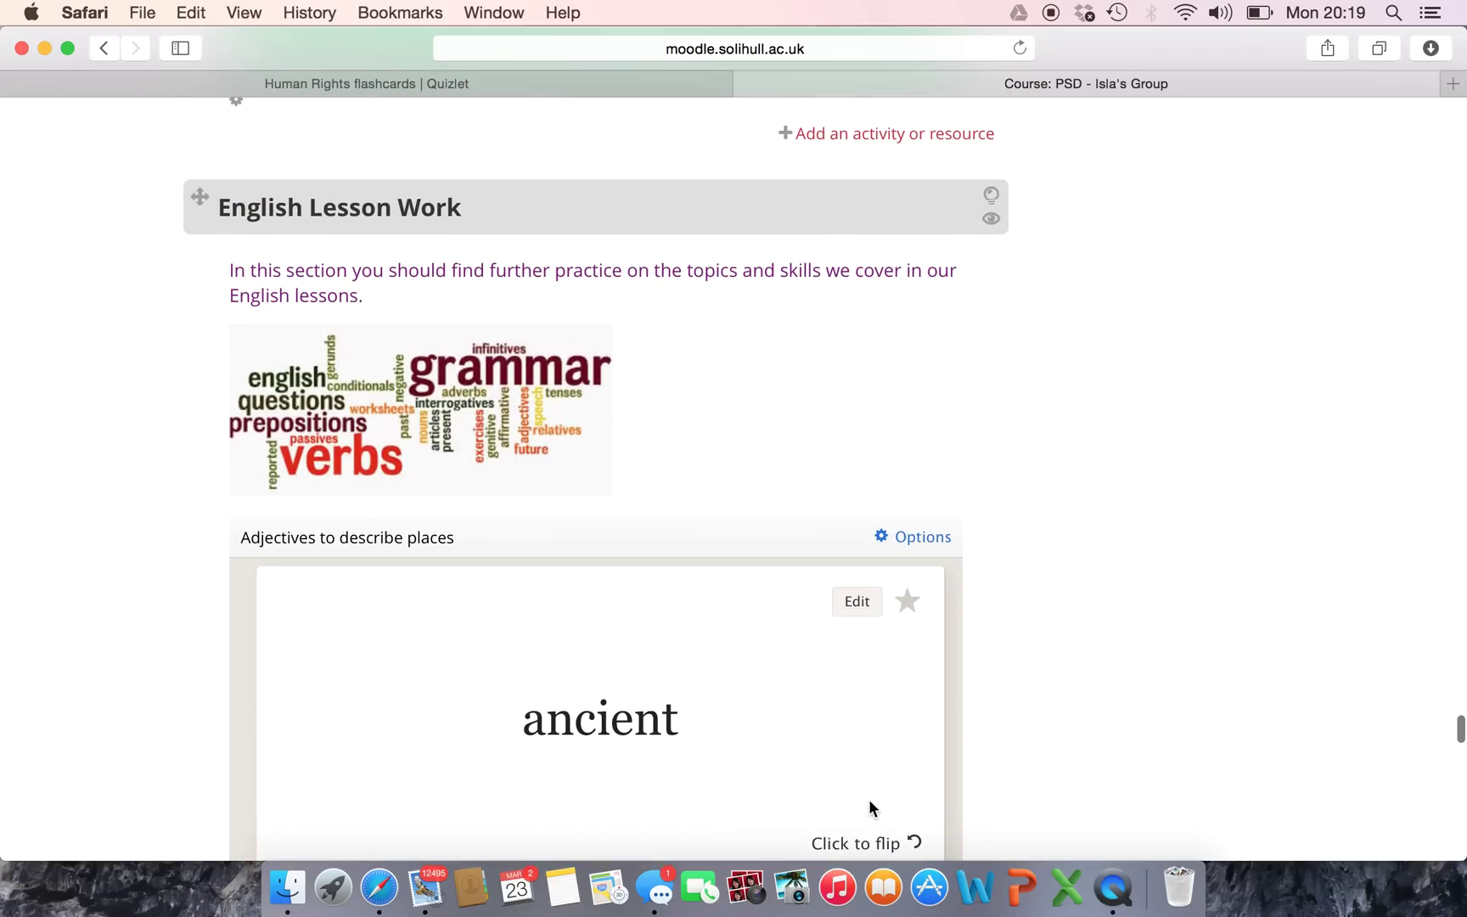
{"action": "scroll", "coordinate": [869, 799], "scroll_direction": "down", "scroll_amount": 5}
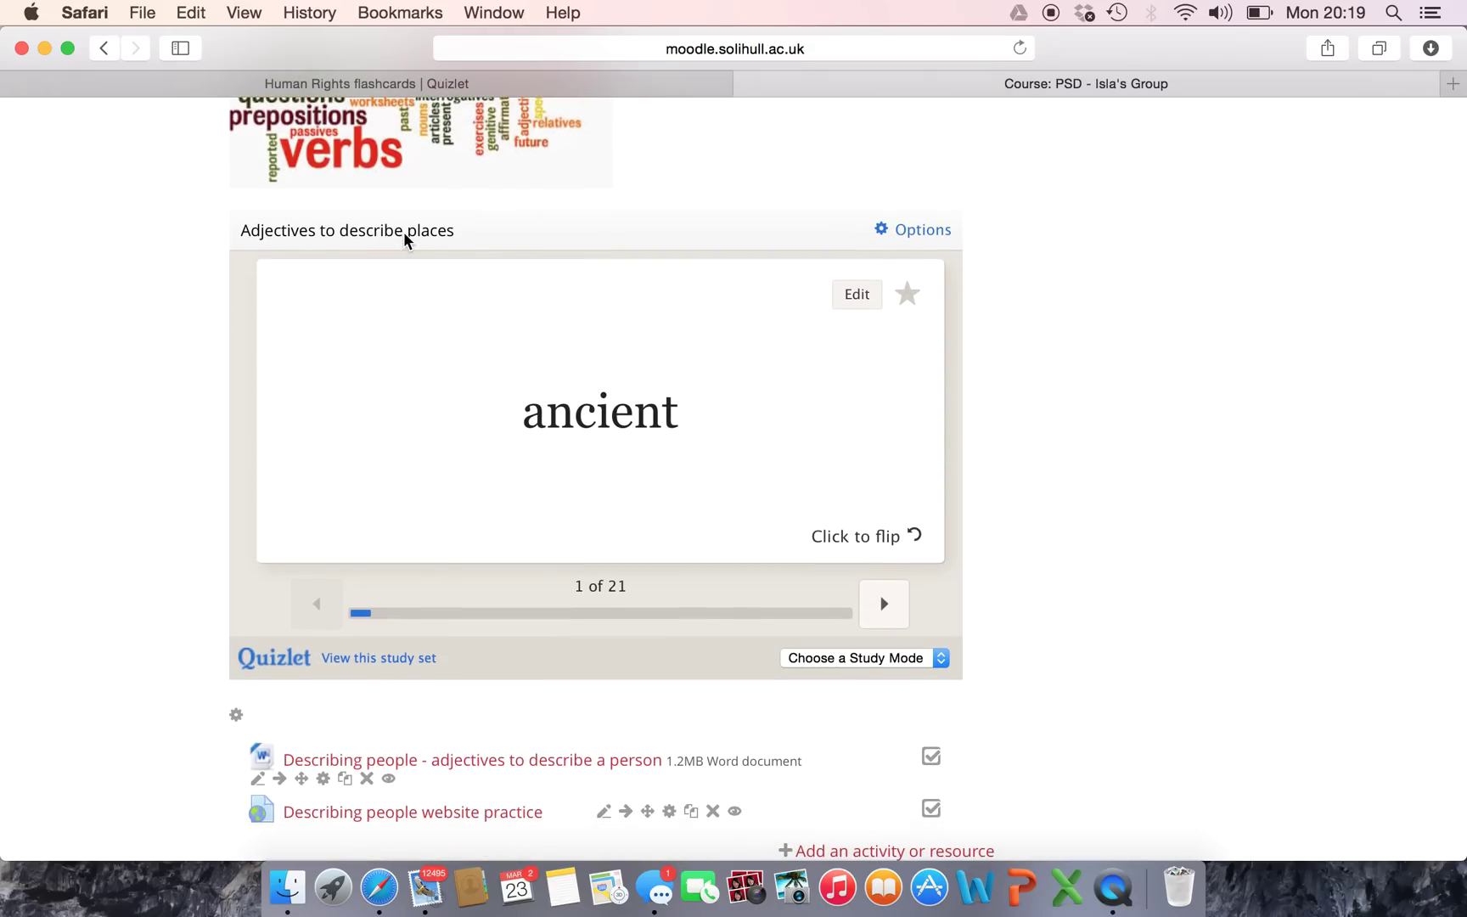
{"action": "left_click", "coordinate": [879, 602]}
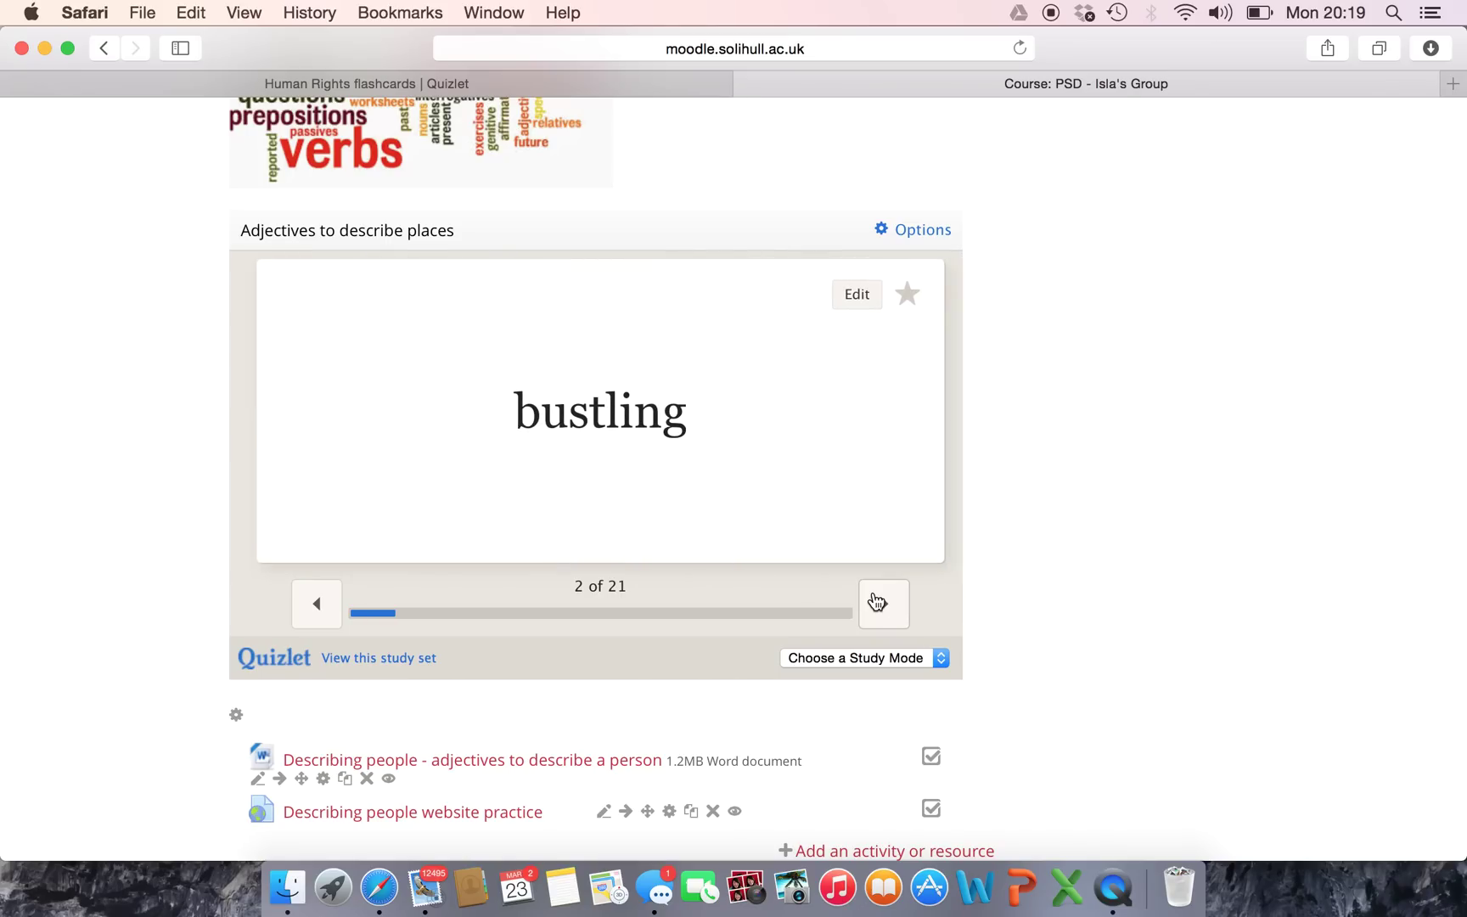
{"action": "left_click", "coordinate": [879, 602]}
Step: Scroll back up to the top of the PSD course page
{"action": "scroll", "coordinate": [877, 602], "scroll_direction": "down", "scroll_amount": 3}
{"action": "scroll", "coordinate": [877, 601], "scroll_direction": "up", "scroll_amount": 10}
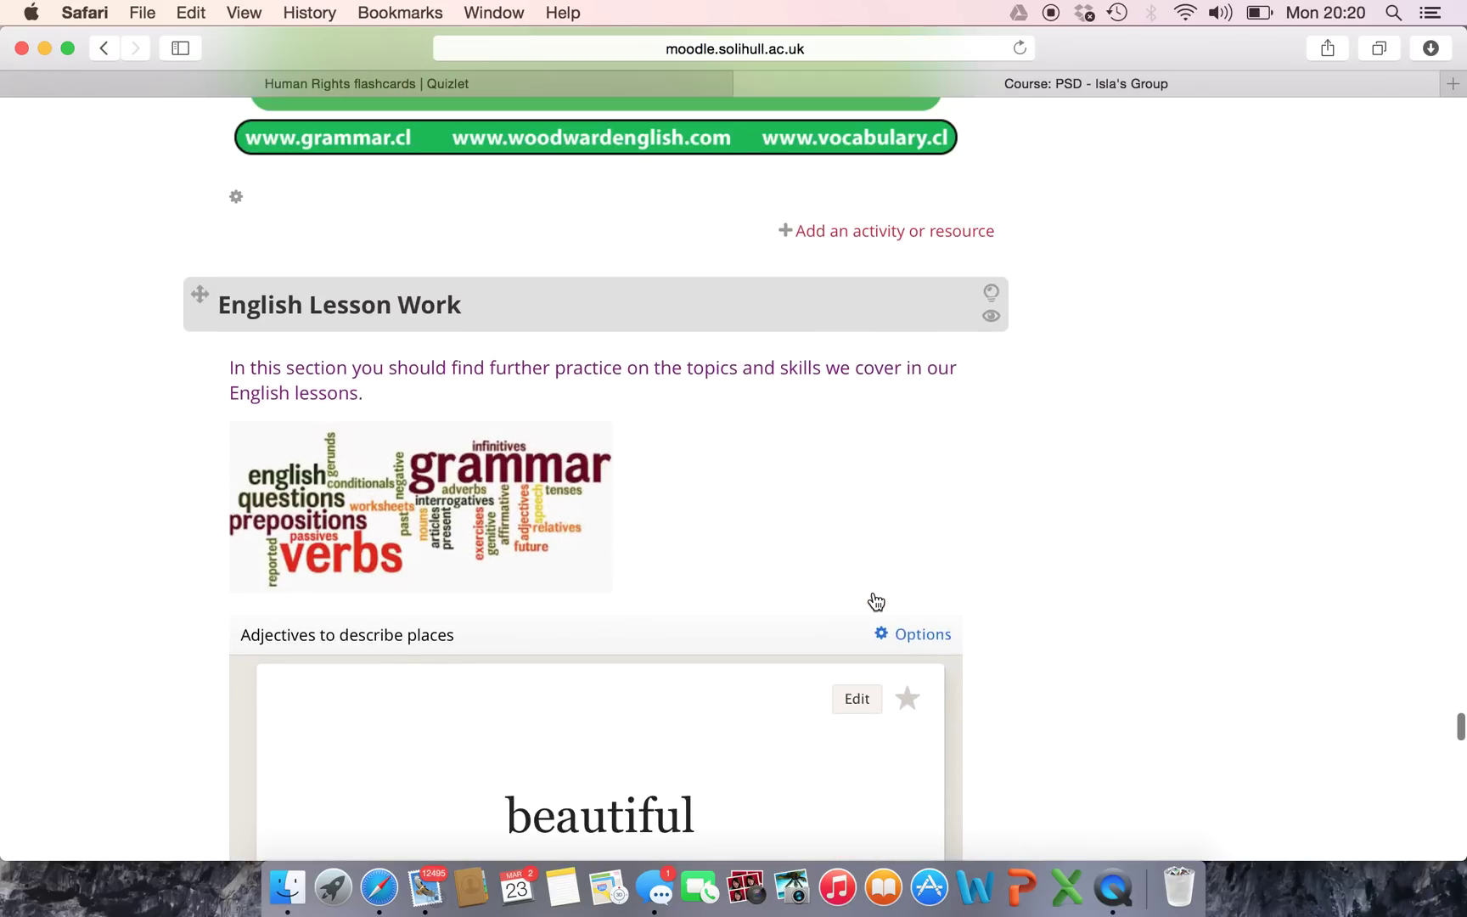
{"action": "scroll", "coordinate": [429, 512], "scroll_direction": "down", "scroll_amount": 15}
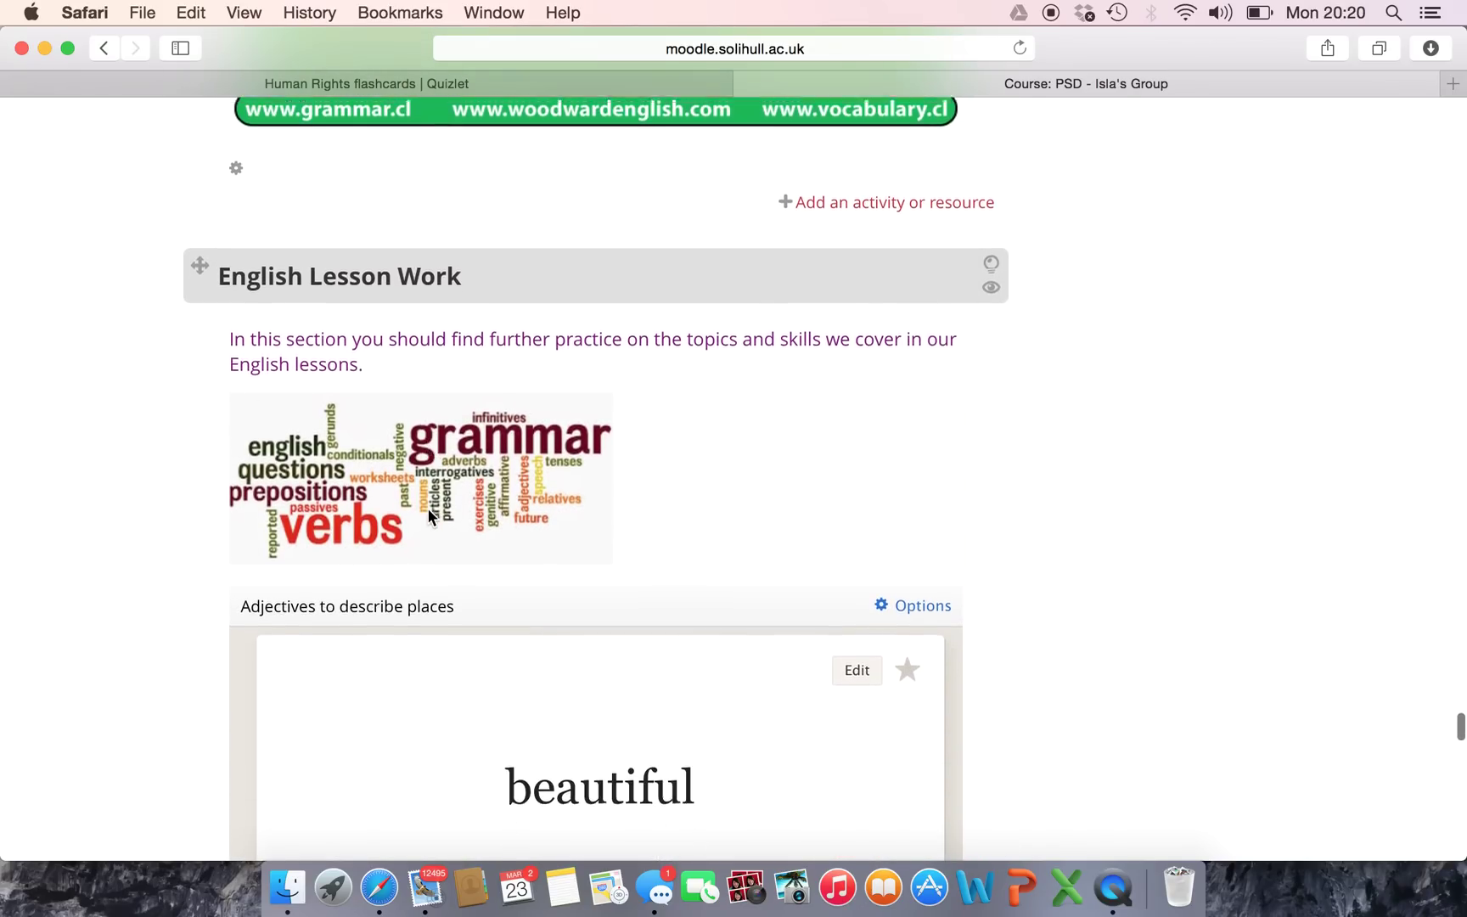
{"action": "scroll", "coordinate": [428, 516], "scroll_direction": "up", "scroll_amount": 20}
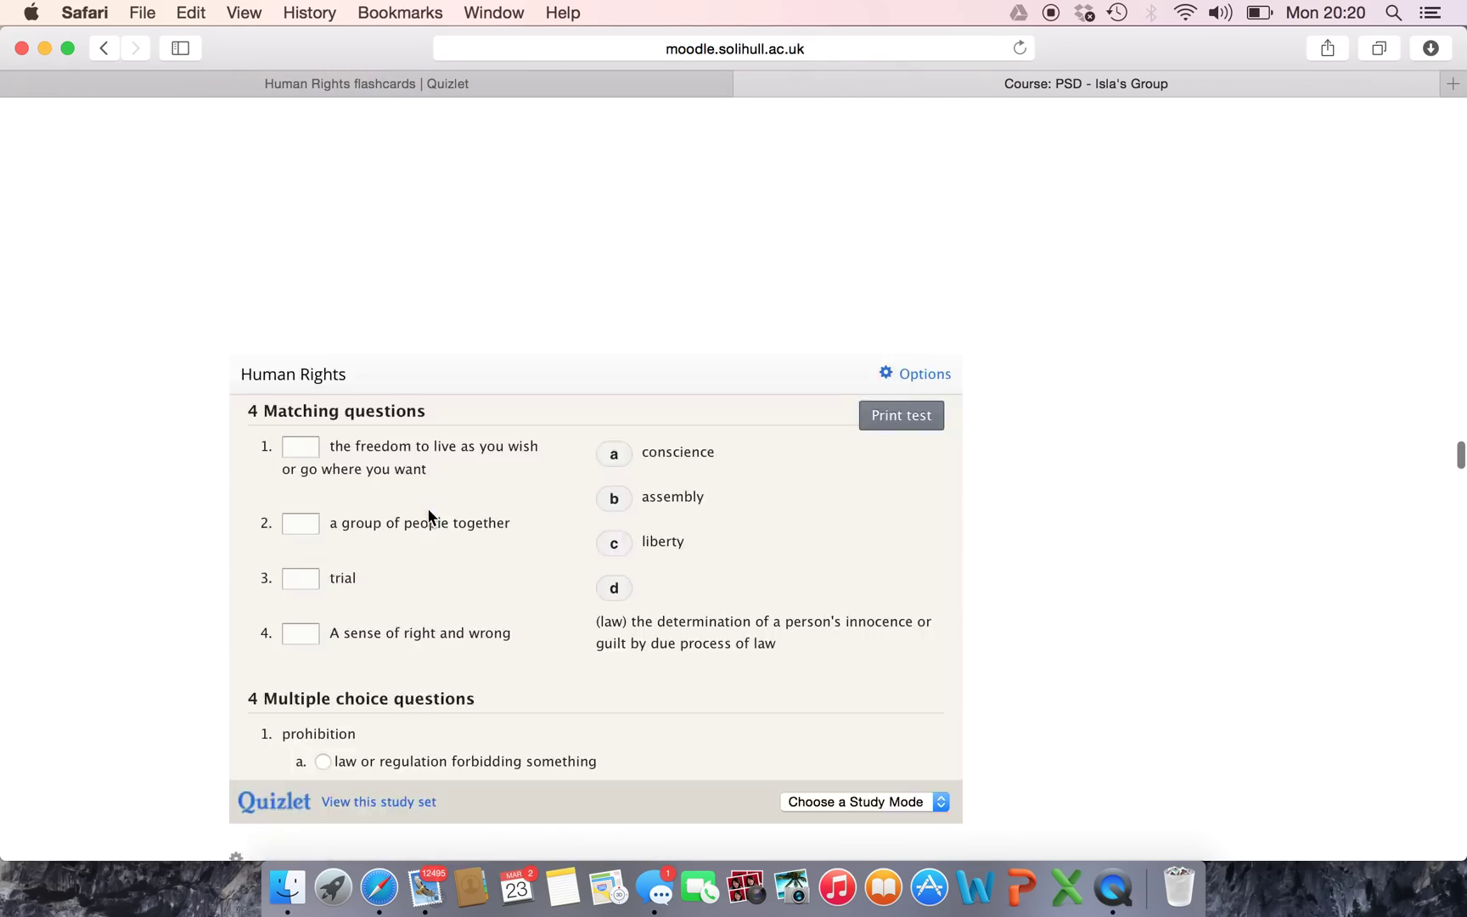
{"action": "scroll", "coordinate": [428, 514], "scroll_direction": "up", "scroll_amount": 20}
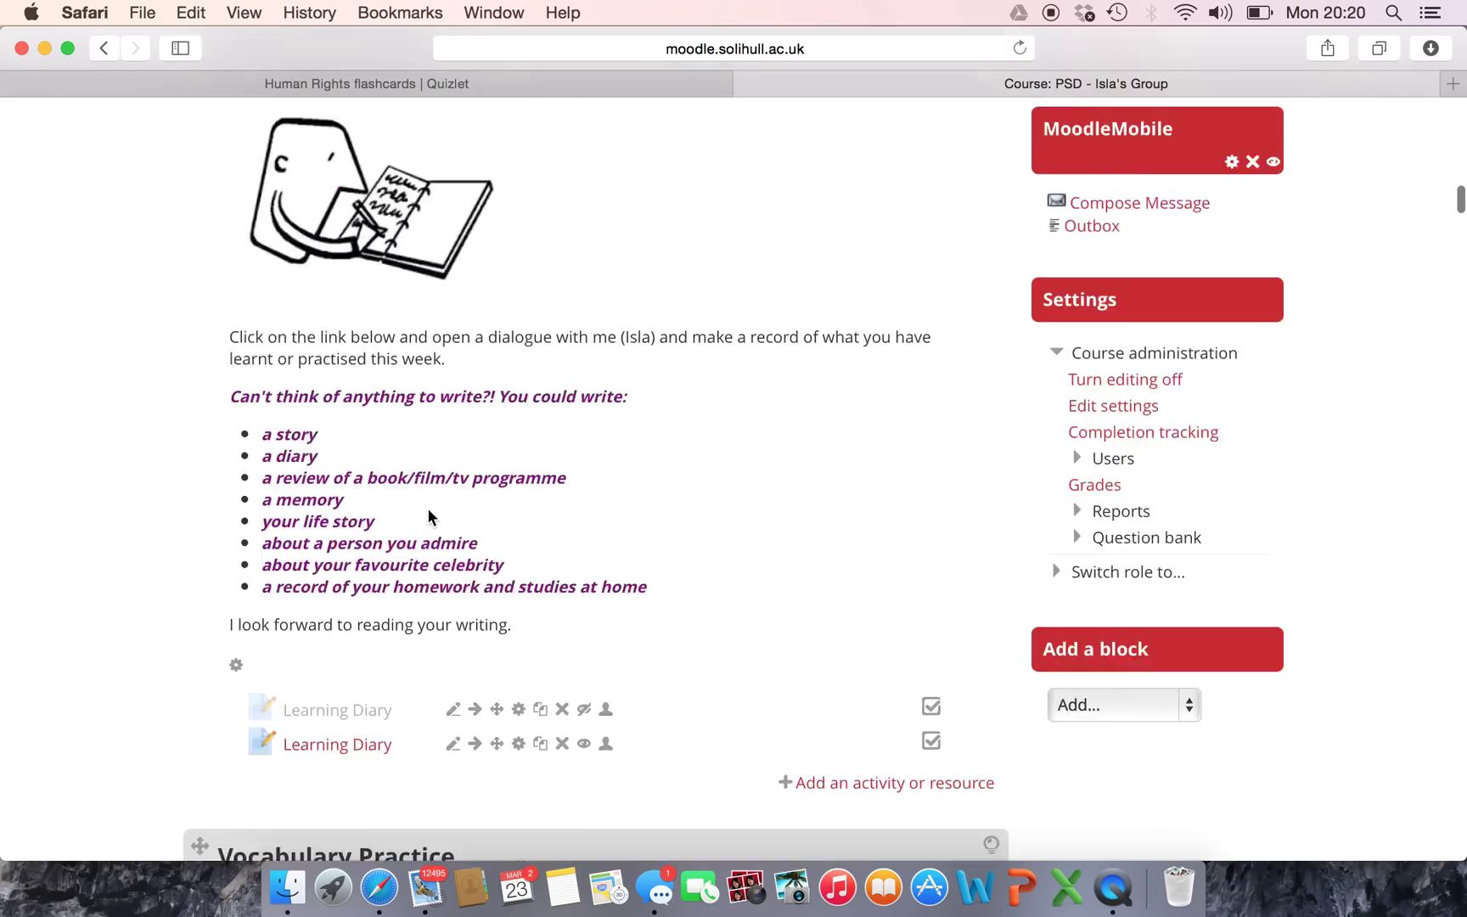
{"action": "scroll", "coordinate": [429, 517], "scroll_direction": "down", "scroll_amount": 1}
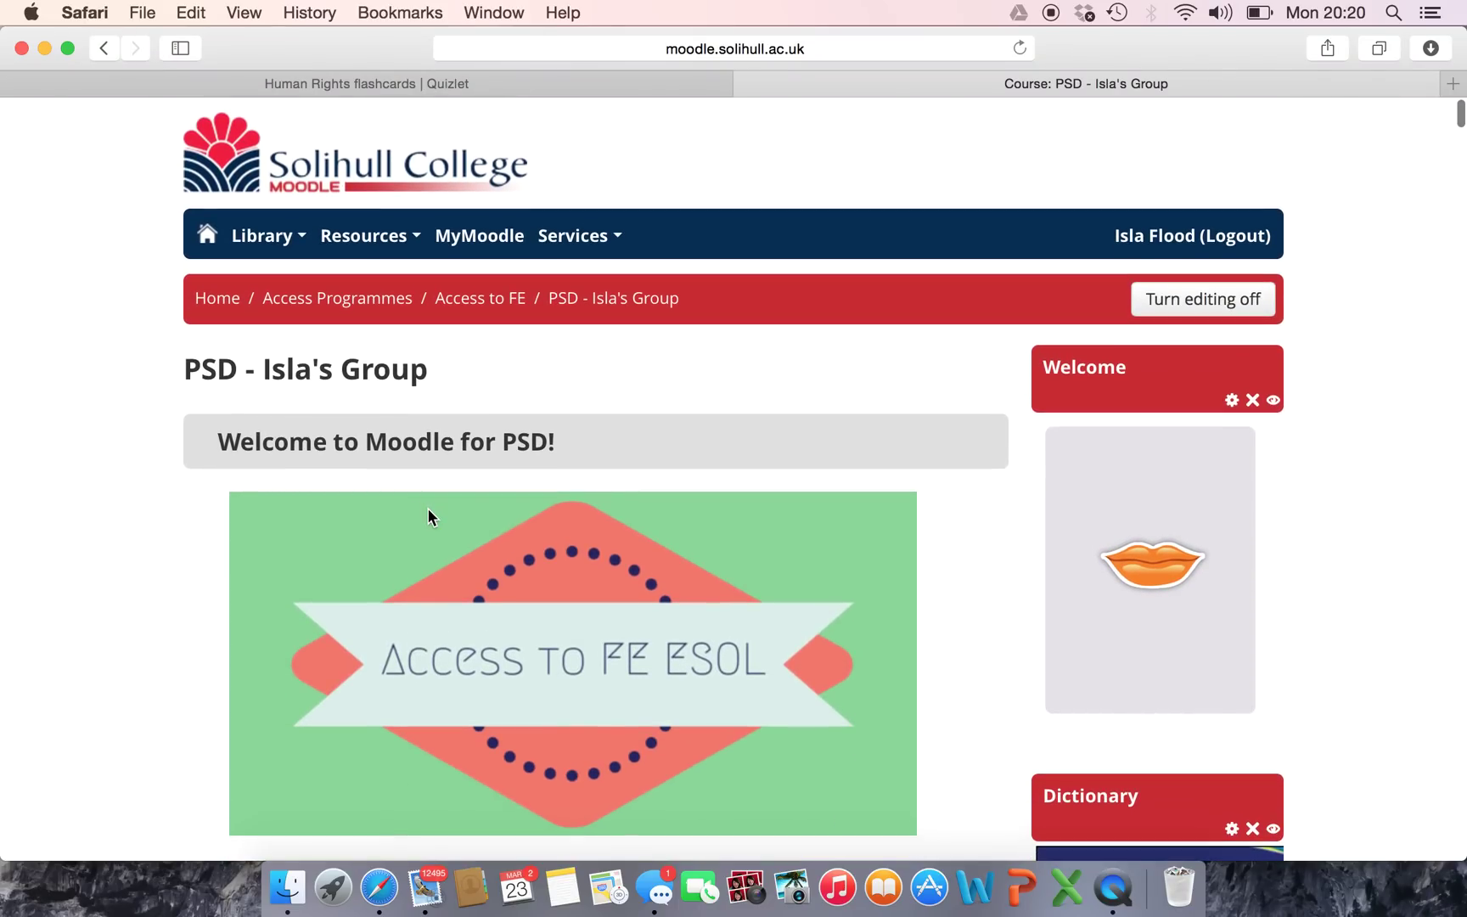